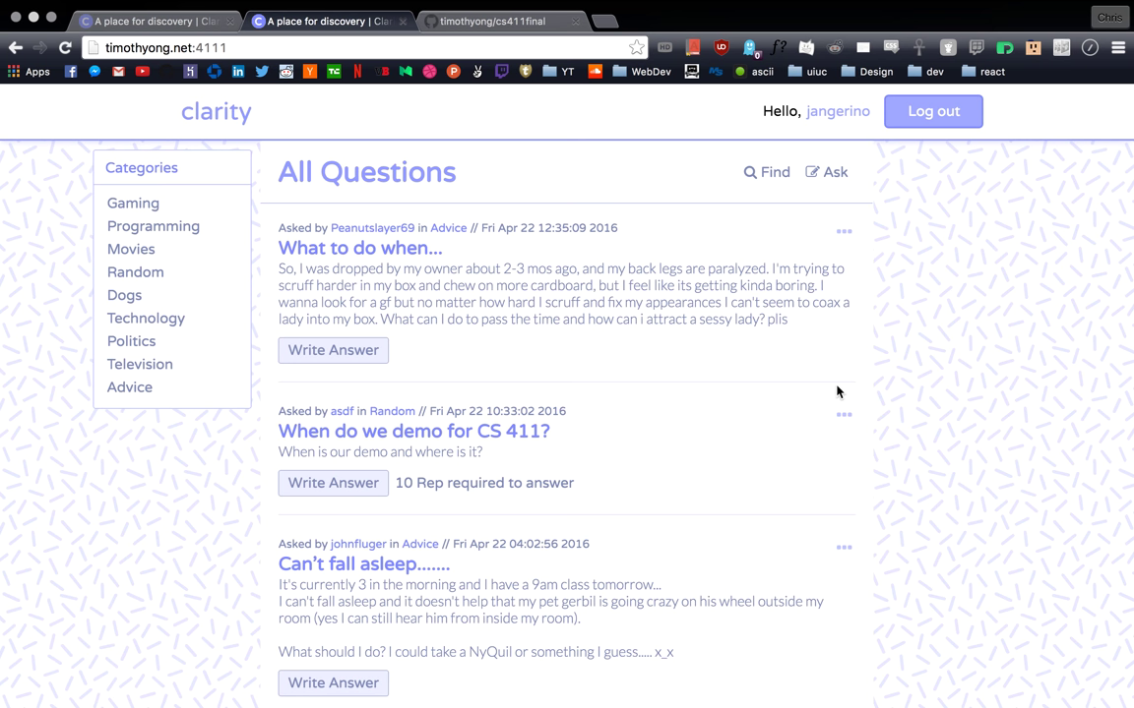
Step: Log out of the forum, then try asking a question to reach the login page
{"action": "scroll", "coordinate": [679, 389], "scroll_direction": "down", "scroll_amount": 5}
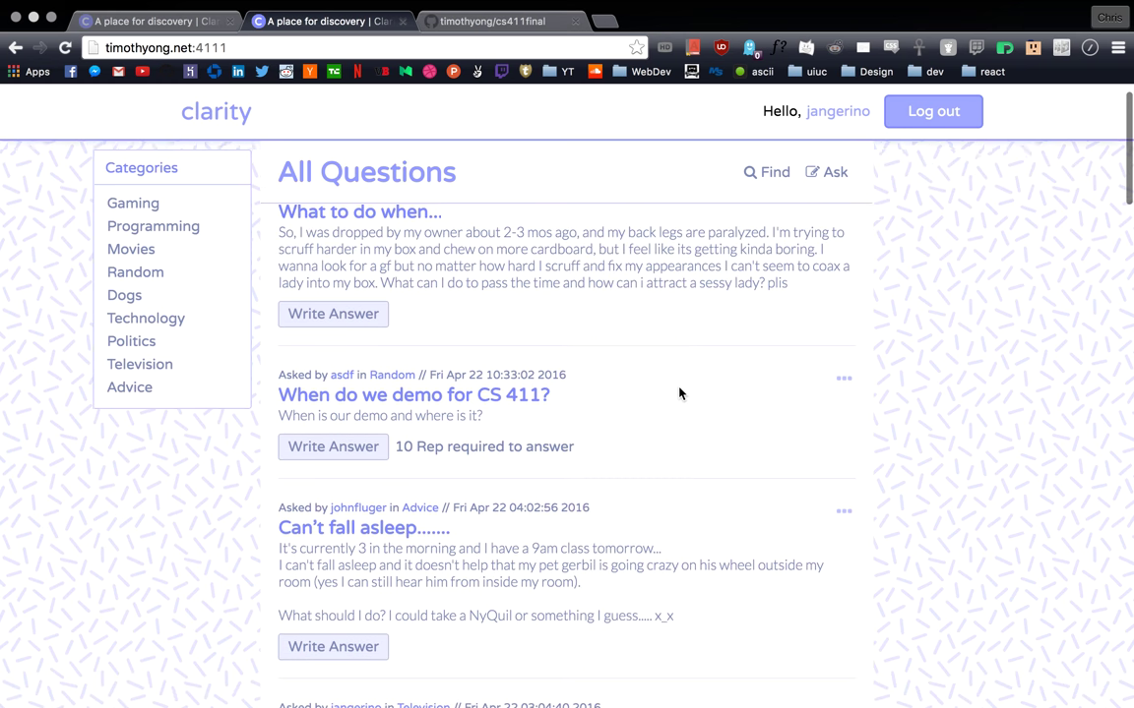
{"action": "scroll", "coordinate": [679, 390], "scroll_direction": "down", "scroll_amount": 3}
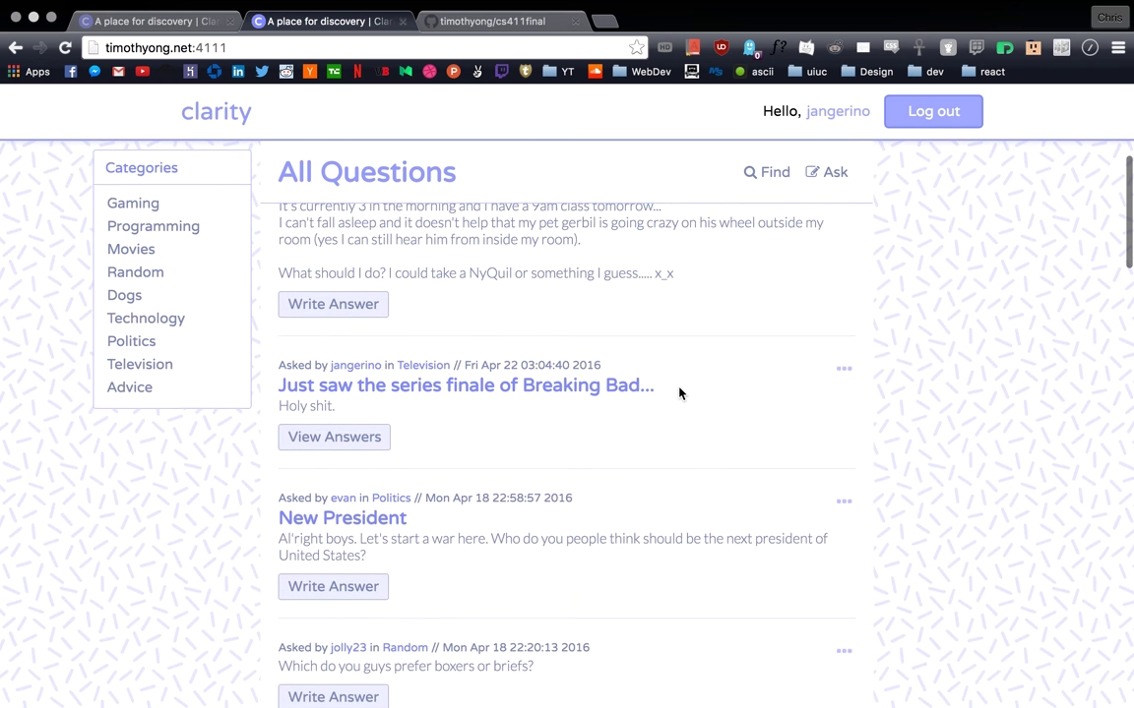
{"action": "scroll", "coordinate": [679, 394], "scroll_direction": "down", "scroll_amount": 3}
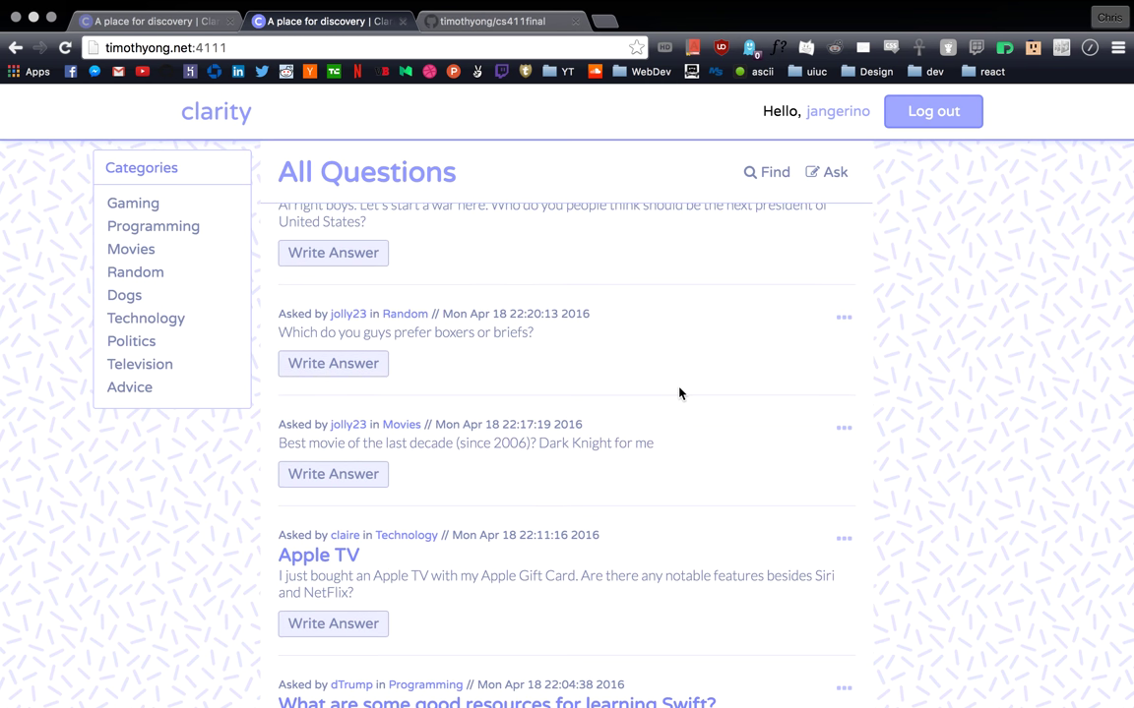
{"action": "scroll", "coordinate": [679, 394], "scroll_direction": "up", "scroll_amount": 1}
{"action": "scroll", "coordinate": [679, 394], "scroll_direction": "up", "scroll_amount": 1}
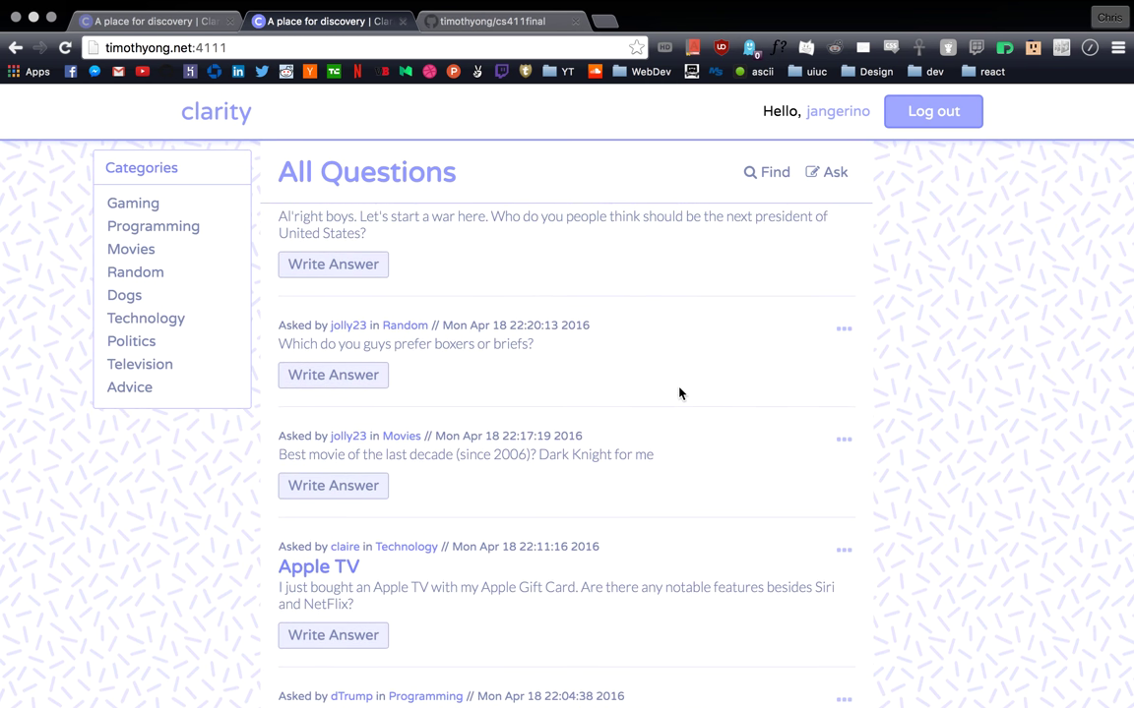
{"action": "scroll", "coordinate": [679, 394], "scroll_direction": "down", "scroll_amount": 3}
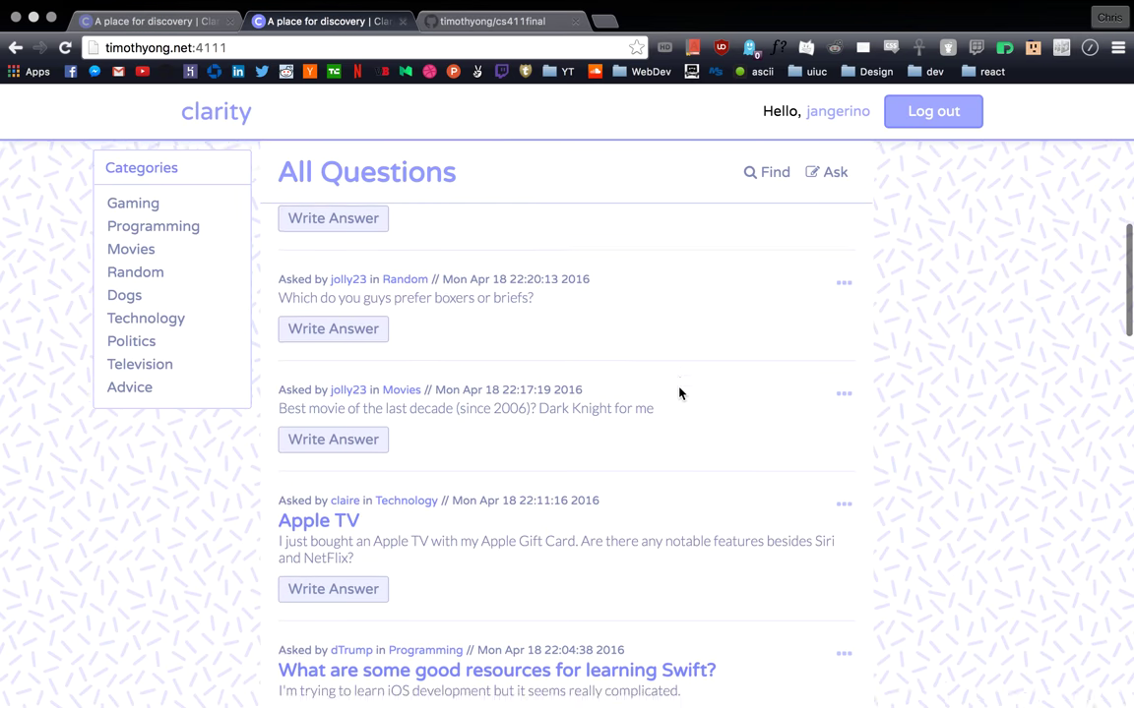
{"action": "scroll", "coordinate": [679, 394], "scroll_direction": "down", "scroll_amount": 3}
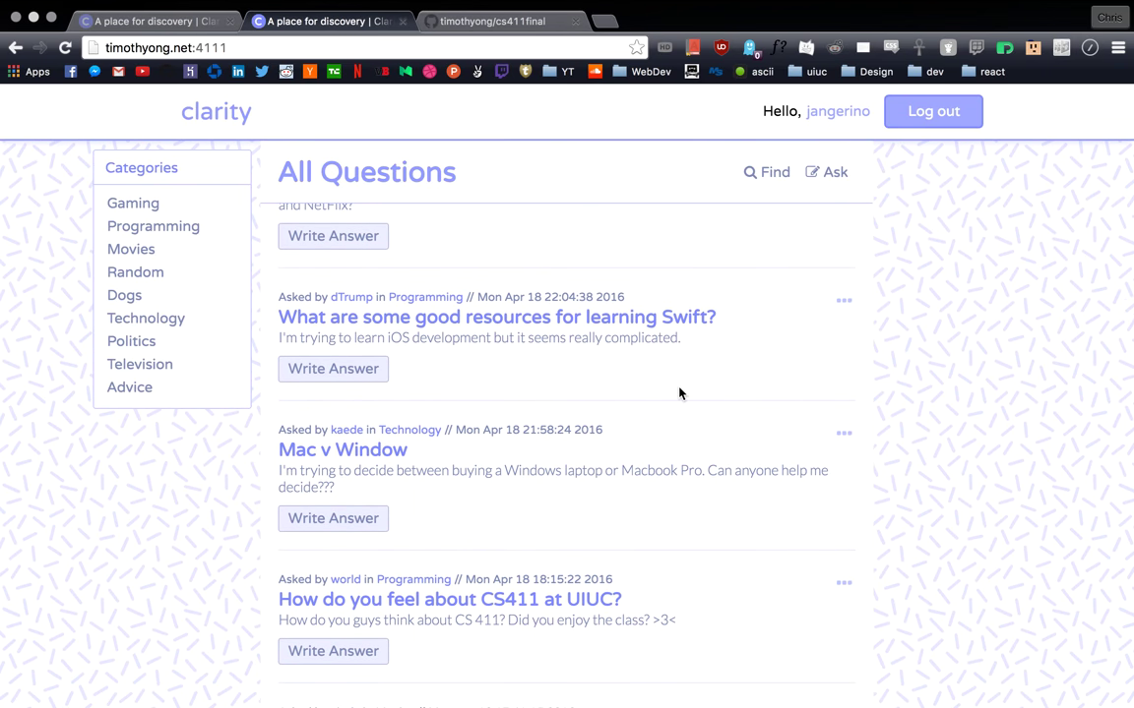
{"action": "scroll", "coordinate": [679, 393], "scroll_direction": "down", "scroll_amount": 3}
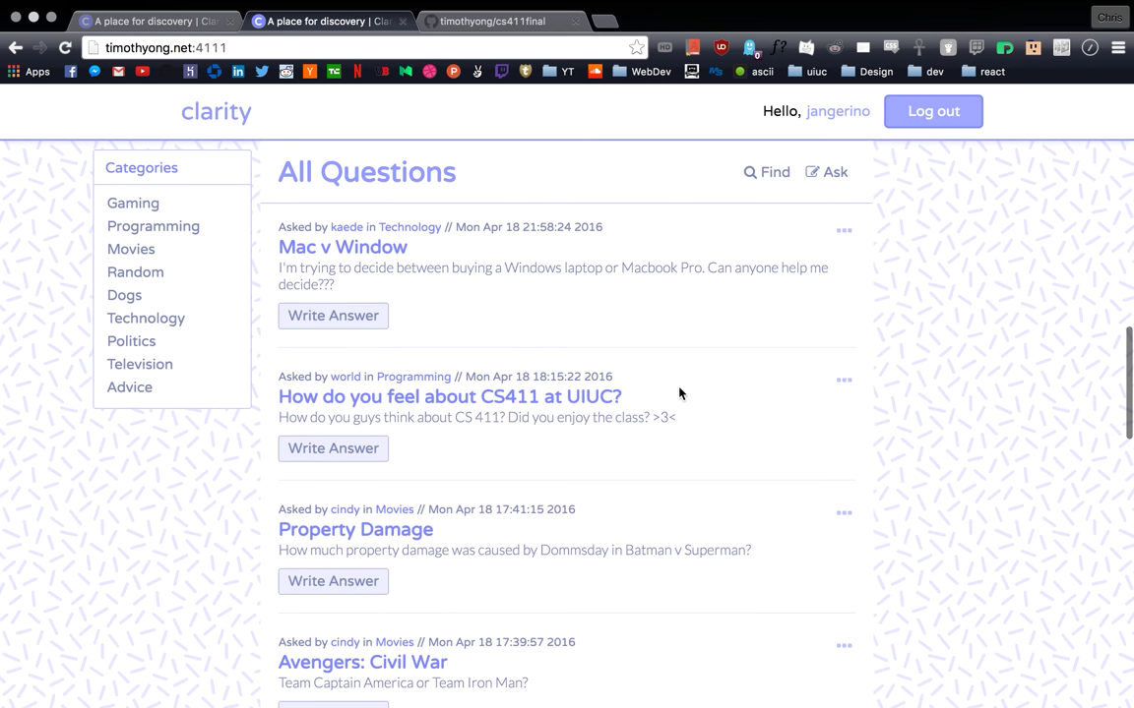
{"action": "scroll", "coordinate": [679, 393], "scroll_direction": "up", "scroll_amount": 10}
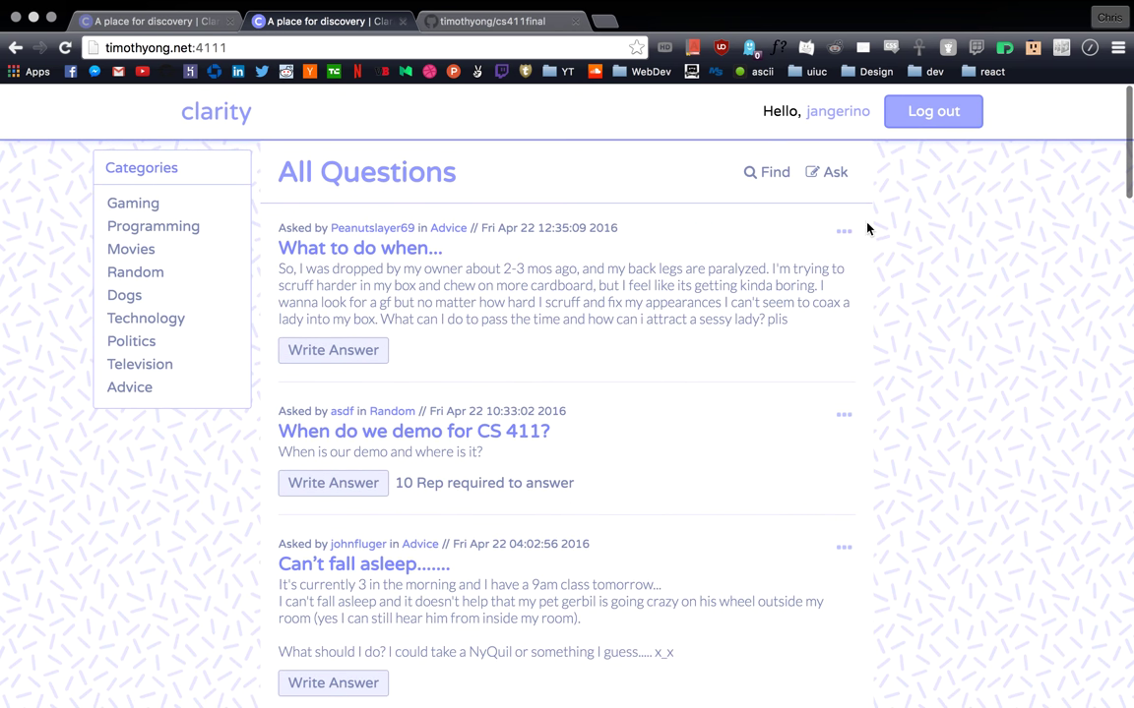
{"action": "left_click", "coordinate": [940, 116]}
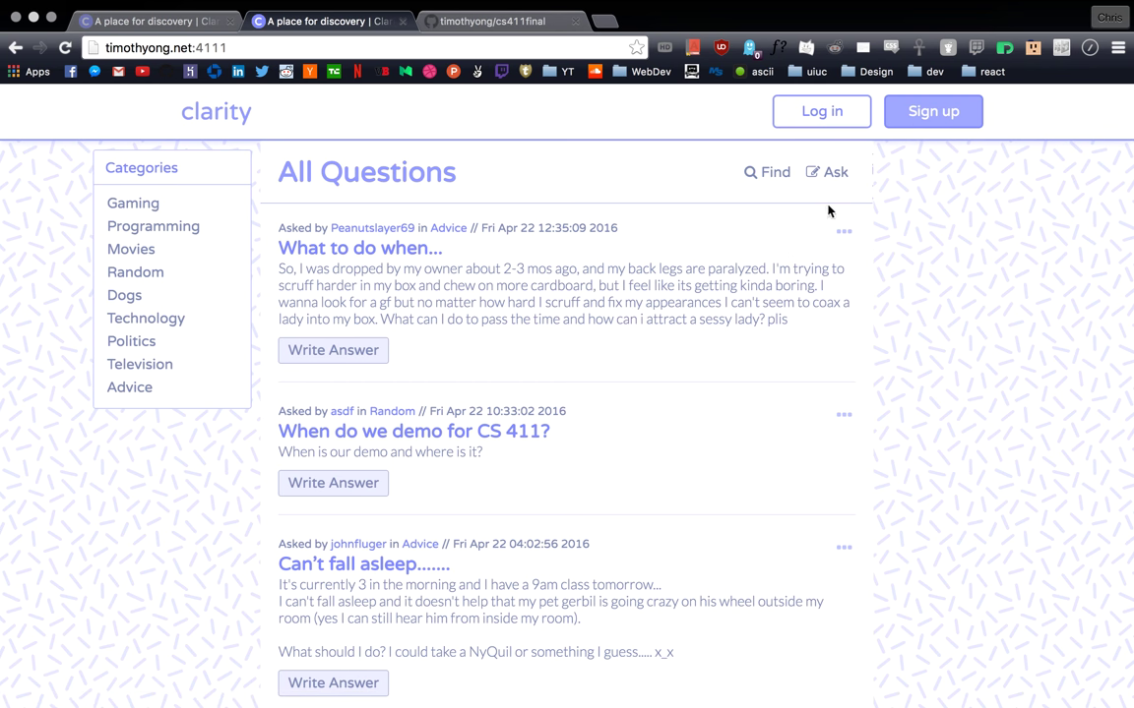
{"action": "left_click", "coordinate": [832, 172]}
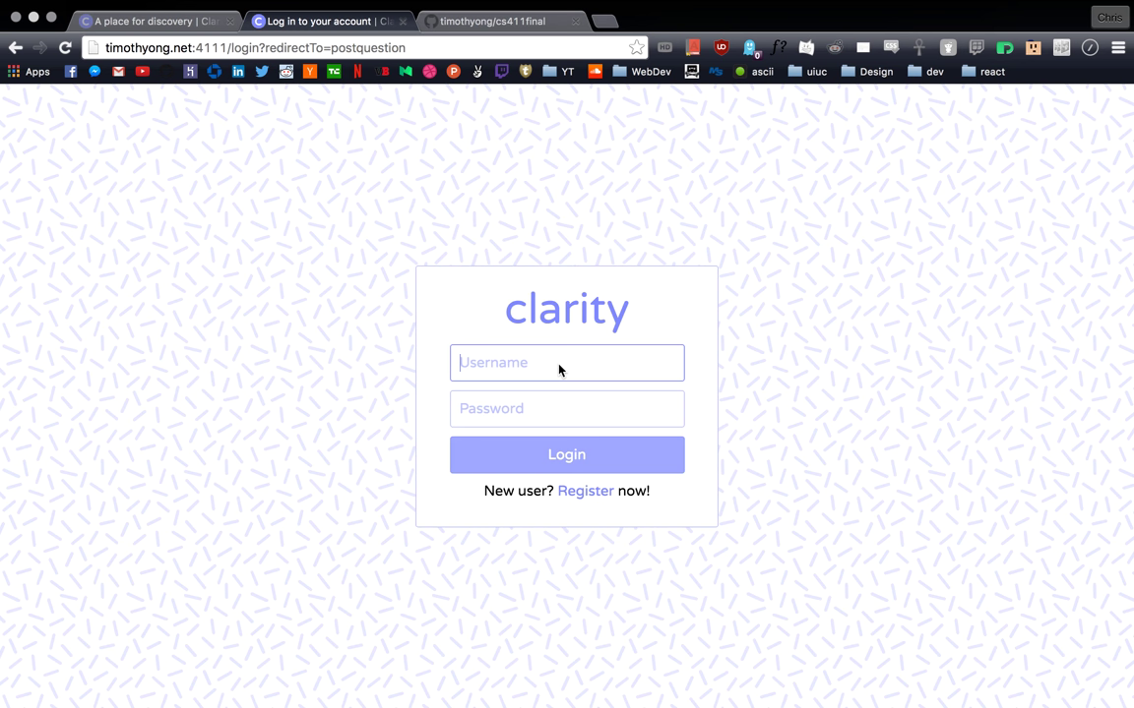
Step: Go to the registration form and enter the new user's full name and username
{"action": "left_click", "coordinate": [579, 492]}
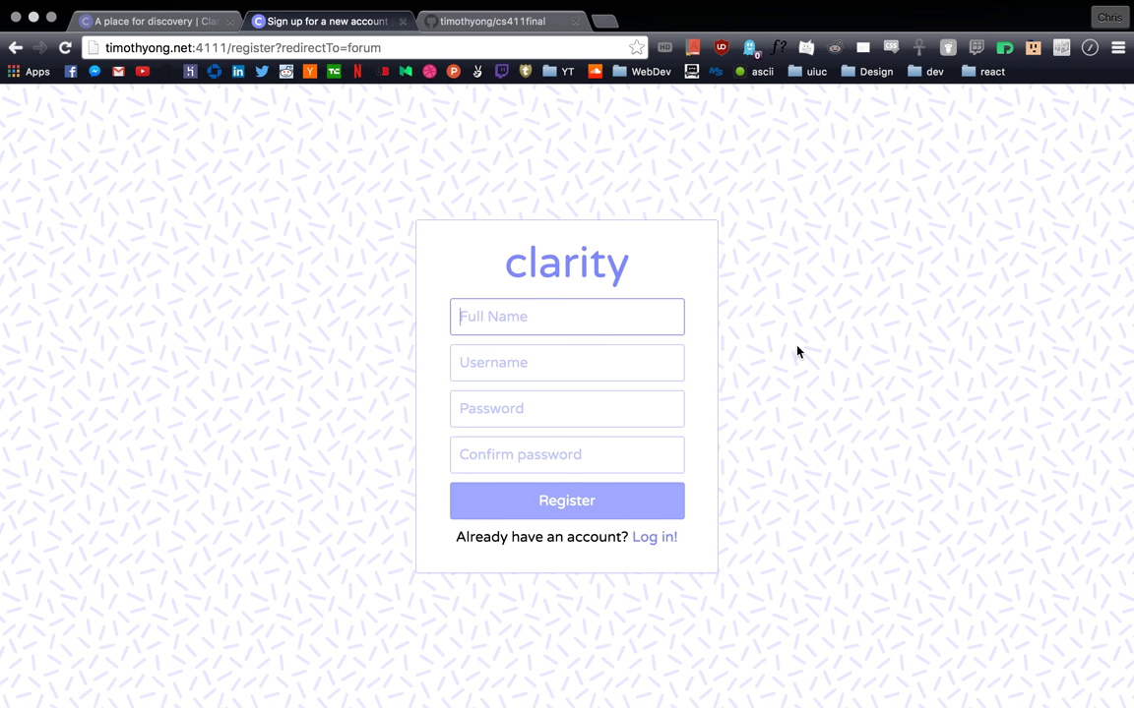
{"action": "type", "text": "A"}
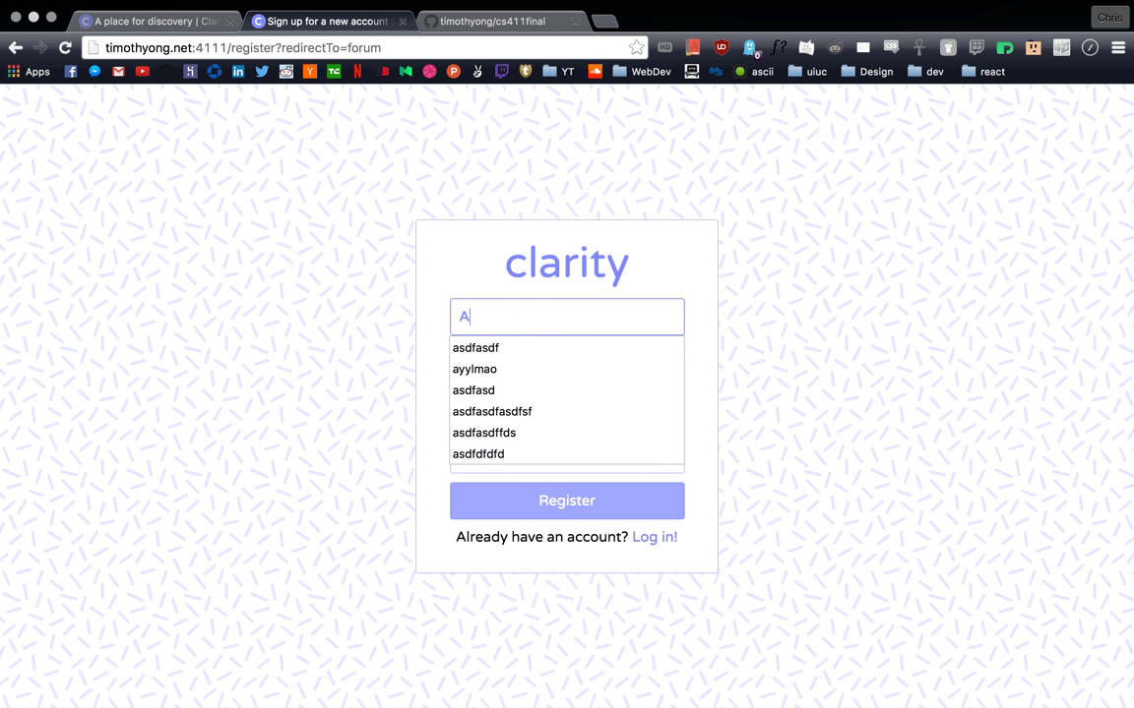
{"action": "type", "text": "yy Lmao"}
{"action": "key", "text": "Tab"}
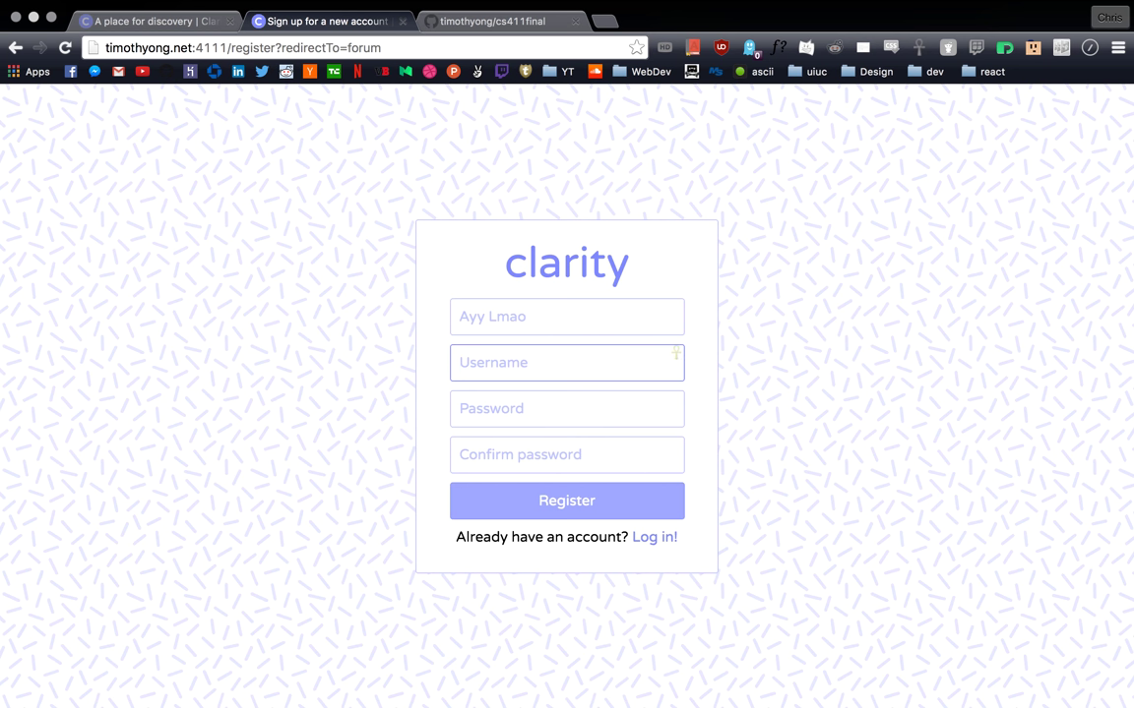
{"action": "type", "text": "ayylmaoo"}
{"action": "key", "text": "Tab"}
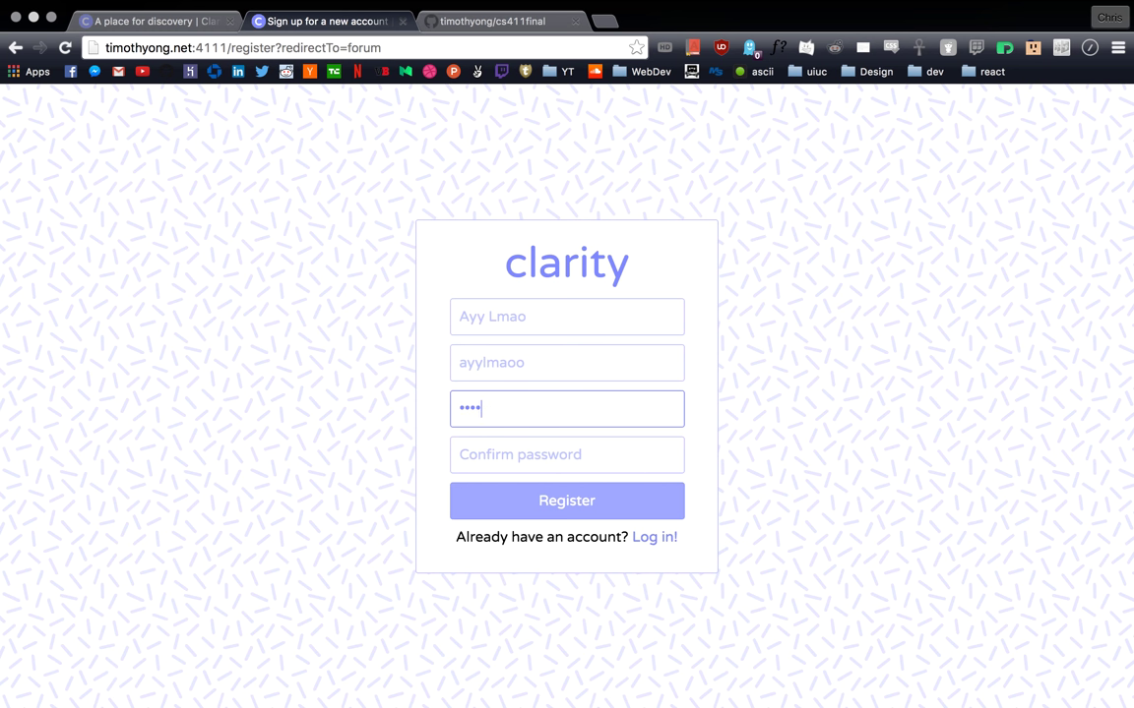
Step: Enter and confirm the account password, fixing the mismatched confirmation, and submit the registration
{"action": "key", "text": "Tab"}
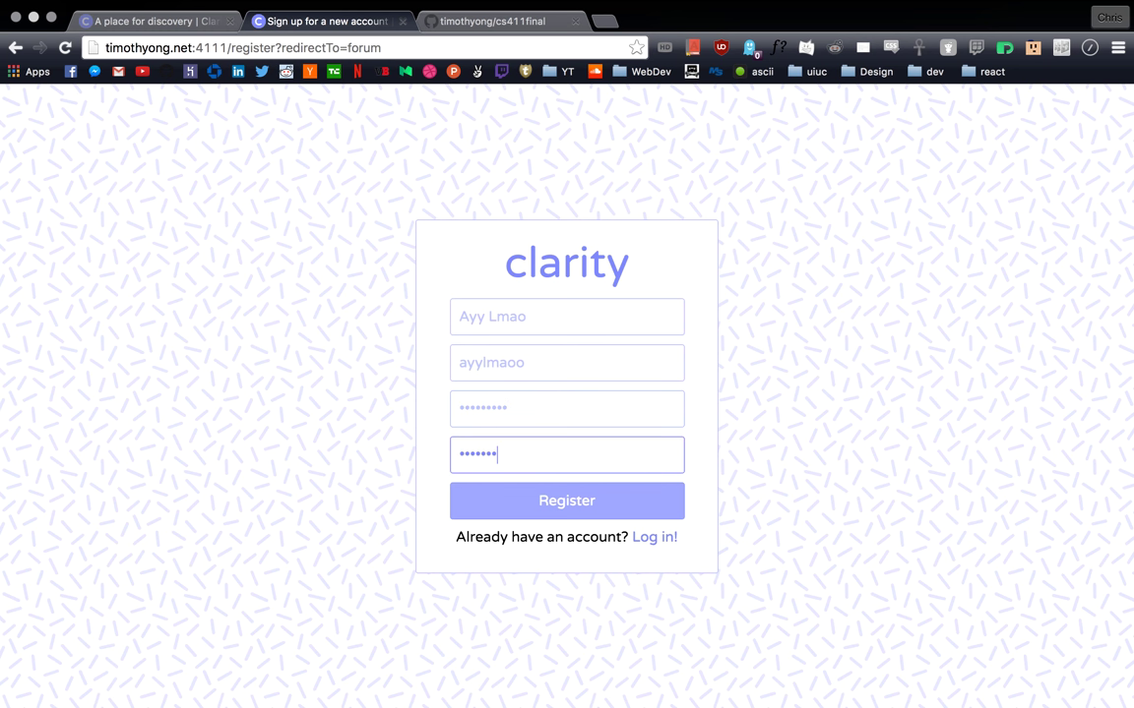
{"action": "key", "text": "BackSpace"}
{"action": "key", "text": "BackSpace"}
{"action": "key", "text": "BackSpace"}
{"action": "key", "text": "BackSpace"}
{"action": "key", "text": "BackSpace"}
{"action": "key", "text": "BackSpace"}
{"action": "key", "text": "BackSpace"}
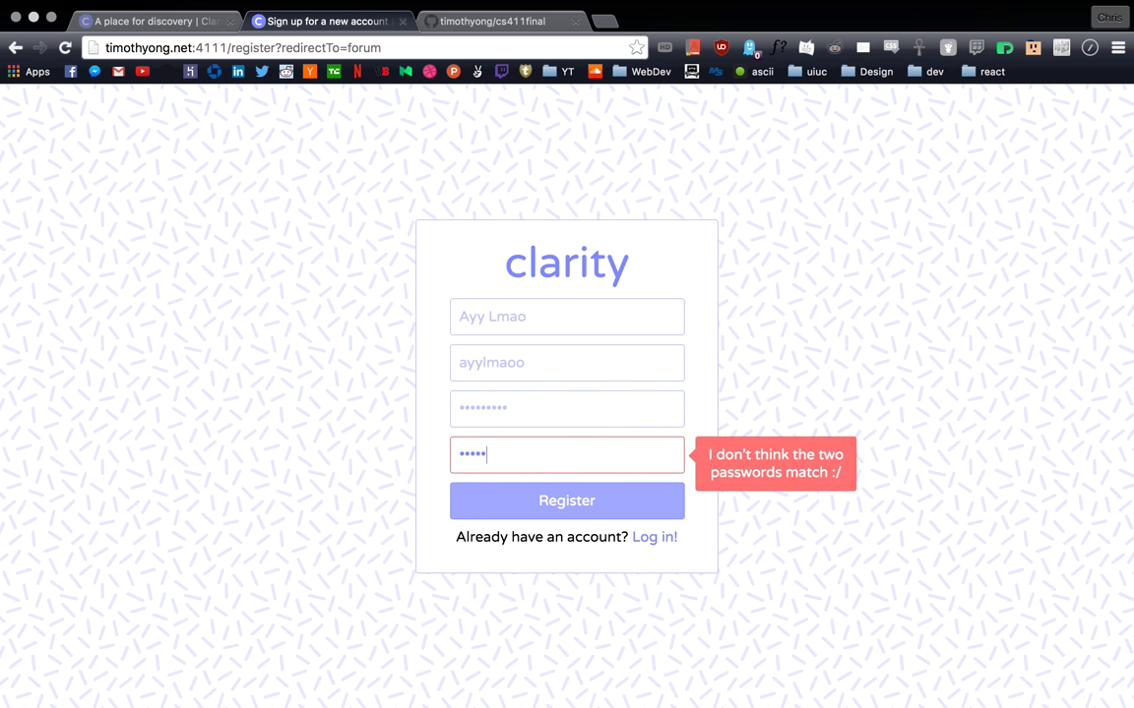
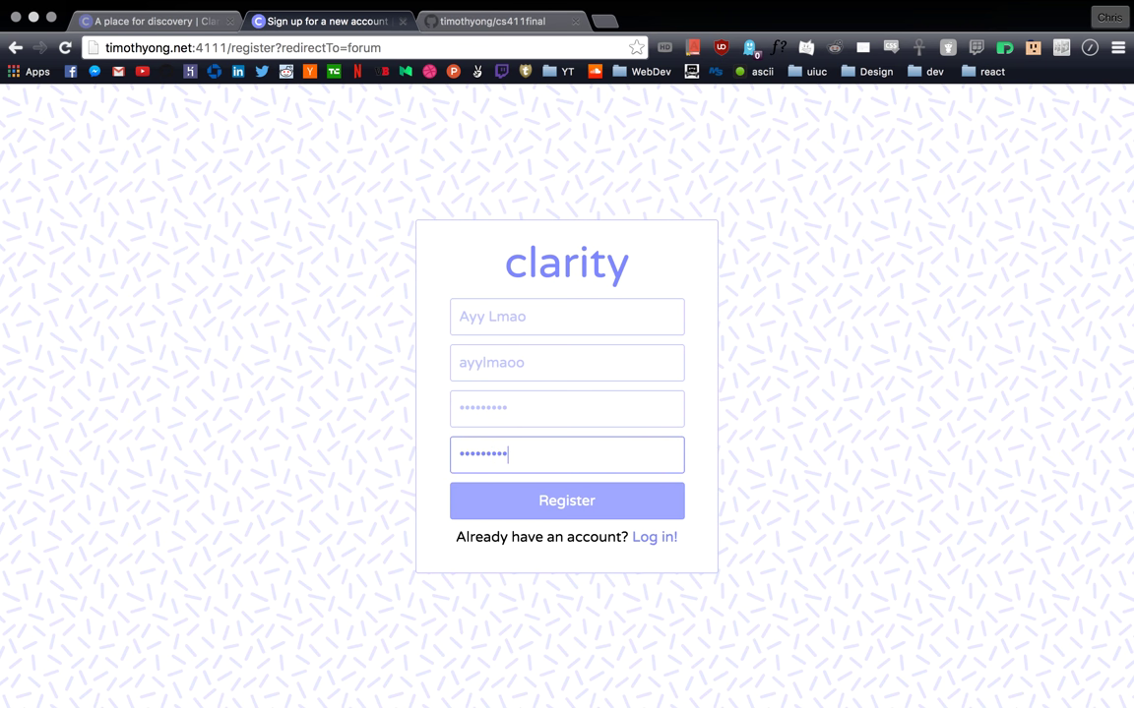
{"action": "key", "text": "Return"}
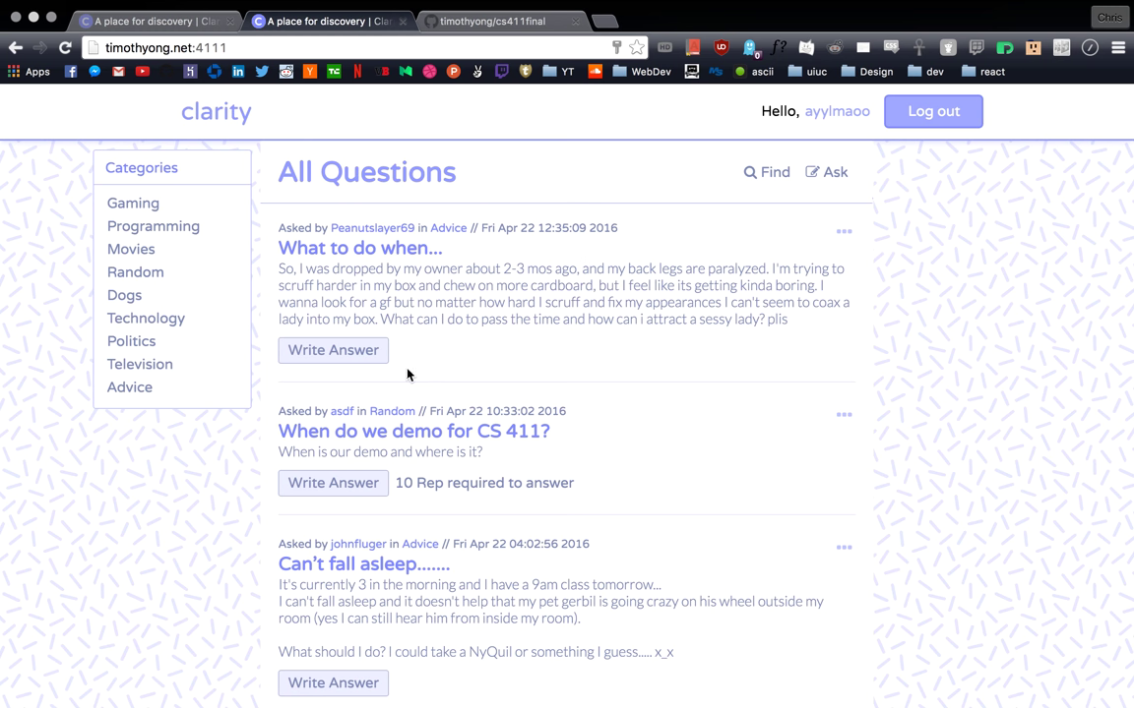
Step: Start a new question titled 'What is a dank meme?' and move to its body field
{"action": "left_click", "coordinate": [827, 172]}
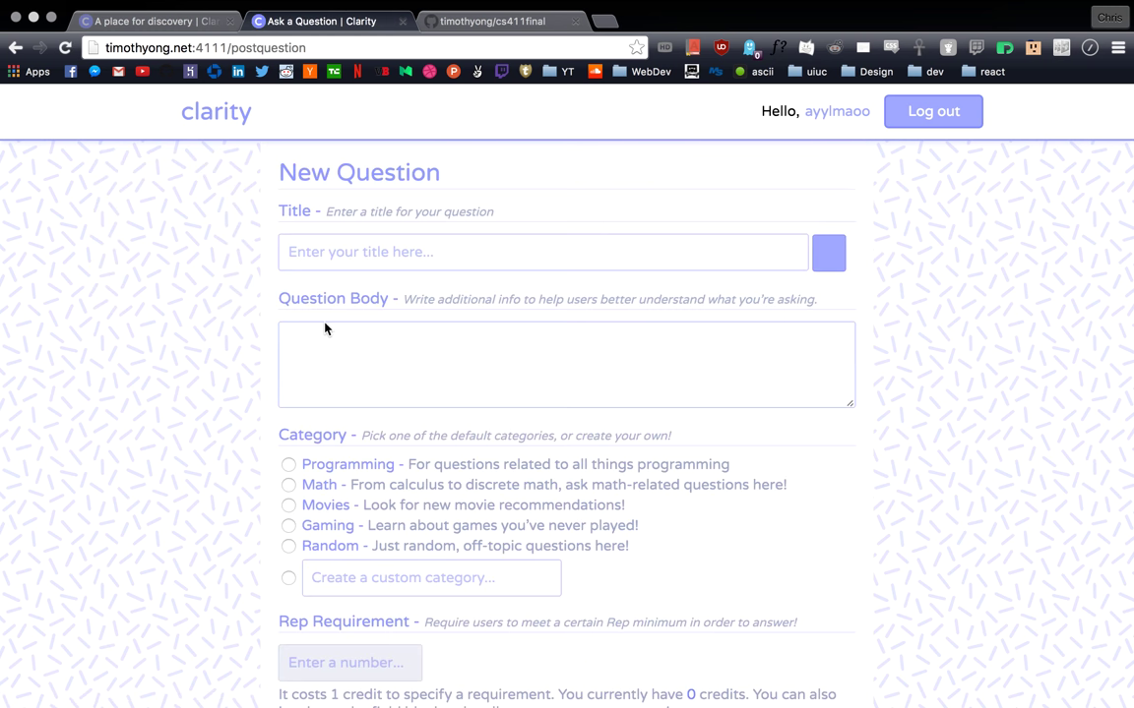
{"action": "scroll", "coordinate": [413, 315], "scroll_direction": "down", "scroll_amount": 2}
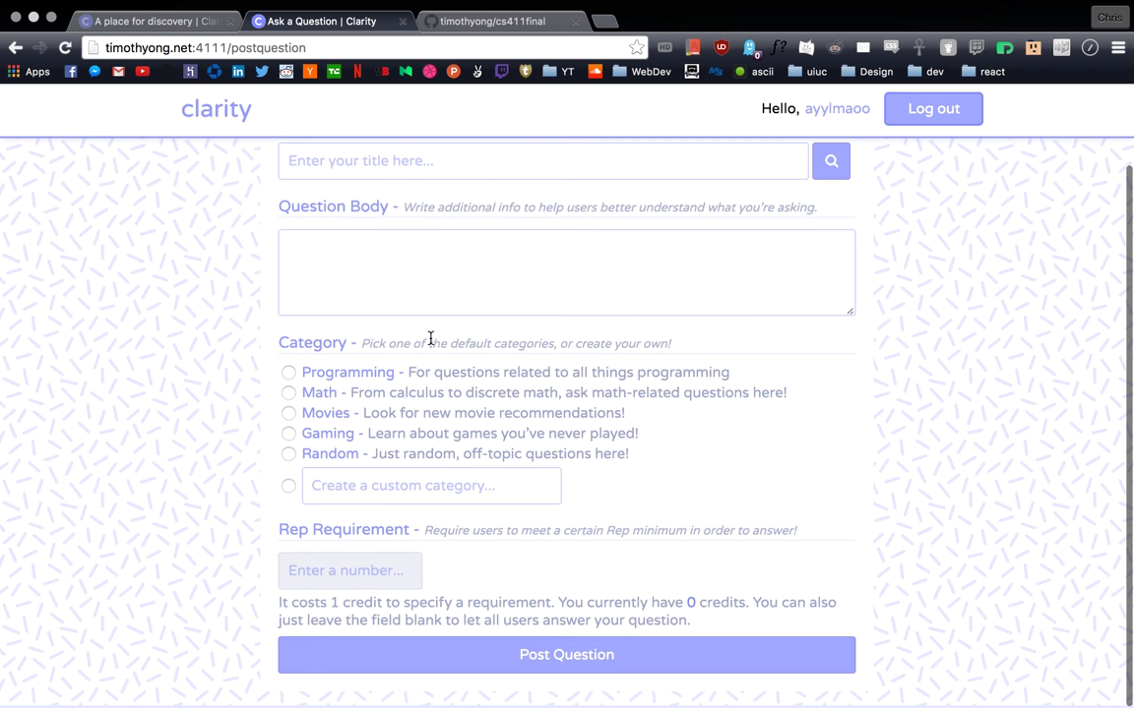
{"action": "scroll", "coordinate": [430, 339], "scroll_direction": "up", "scroll_amount": 2}
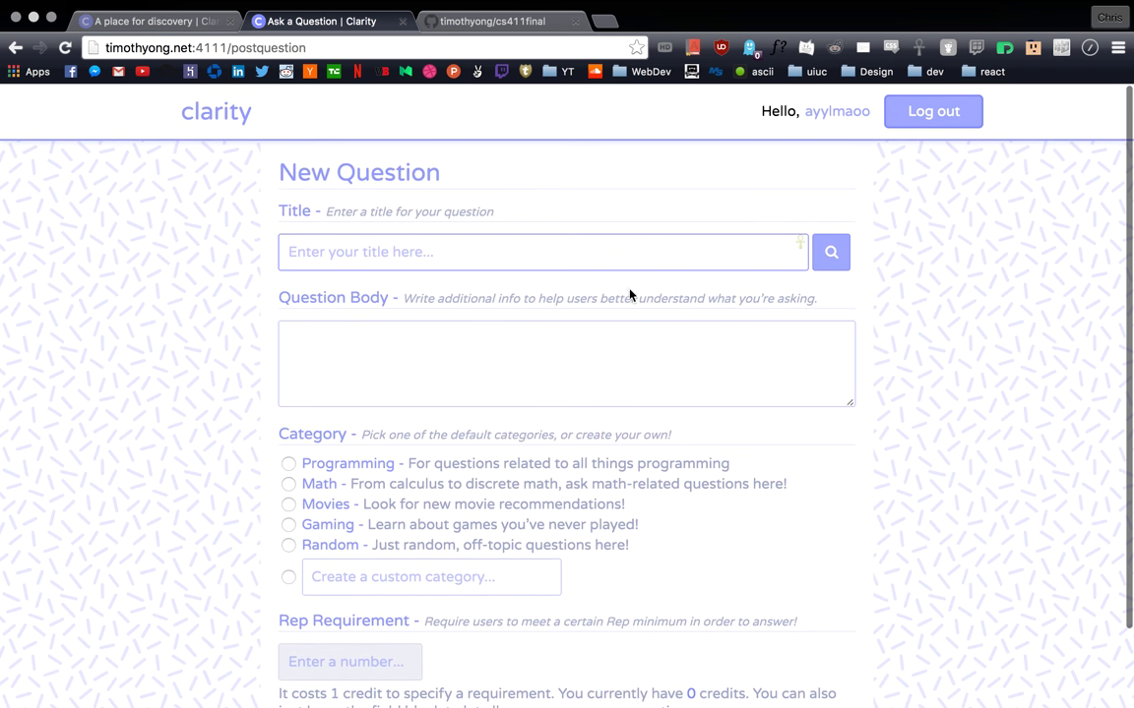
{"action": "left_click", "coordinate": [467, 257]}
{"action": "type", "text": "What is a a"}
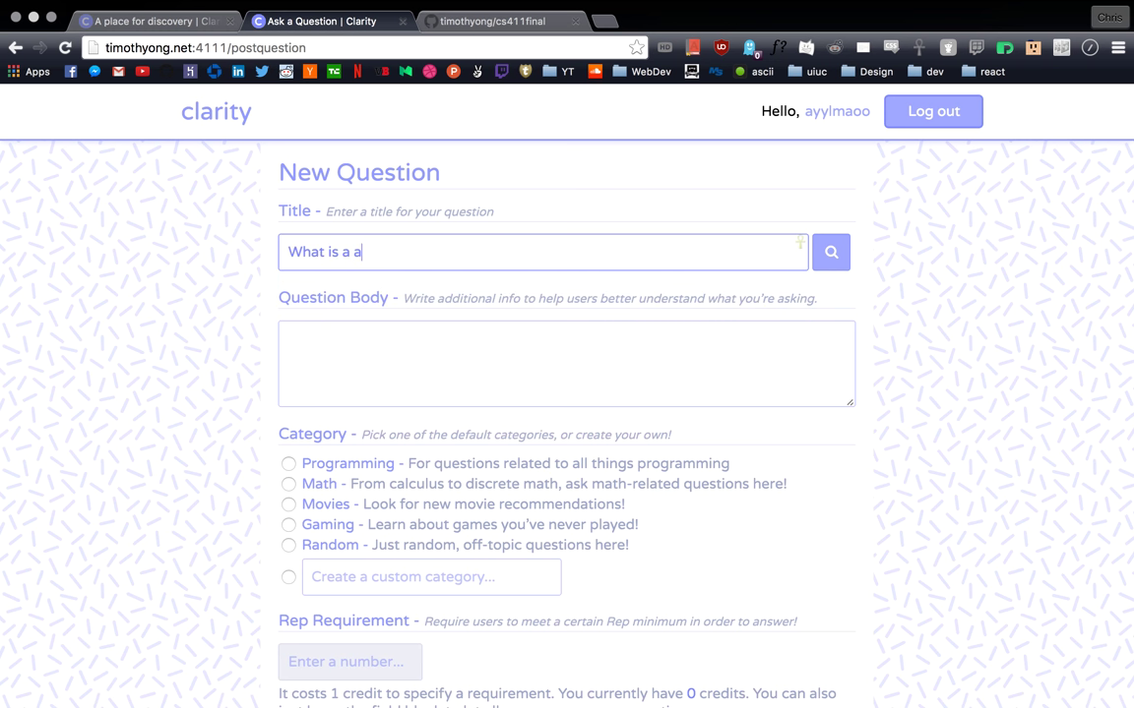
{"action": "key", "text": "BackSpace"}
{"action": "type", "text": "dank meme?"}
{"action": "left_click", "coordinate": [333, 361]}
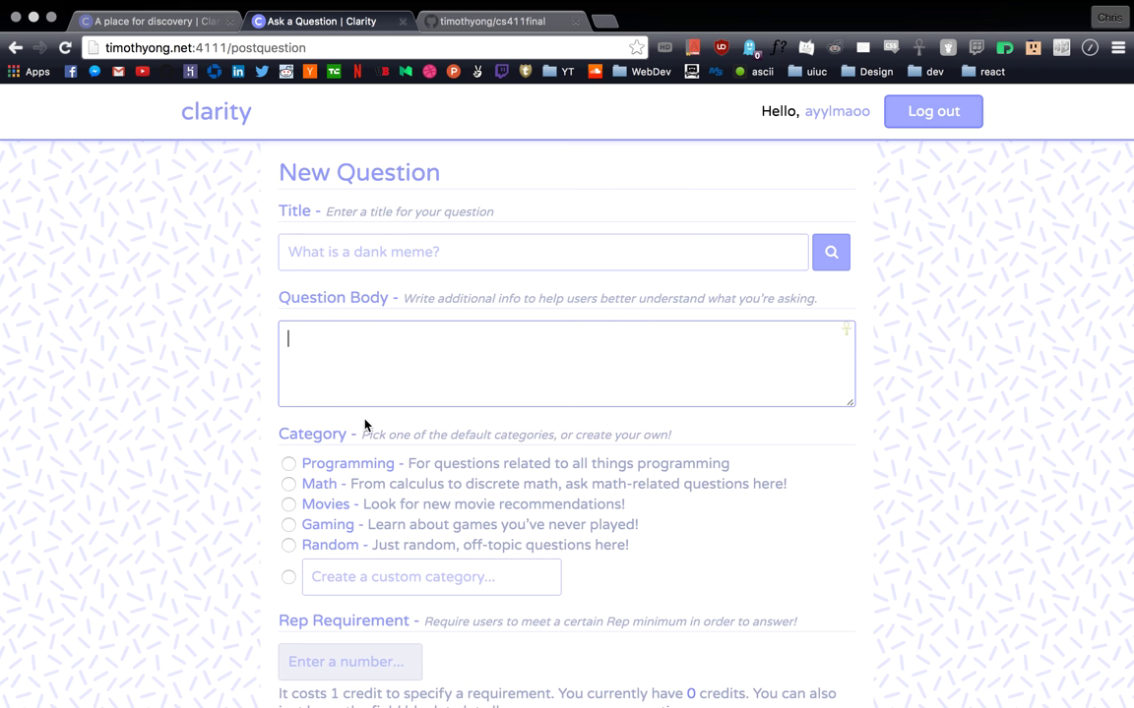
Step: Write the body: 'I've read about things called "dank memes" all over the internet… Could someone help elaborate?'
{"action": "type", "text": "I've read about things calle"}
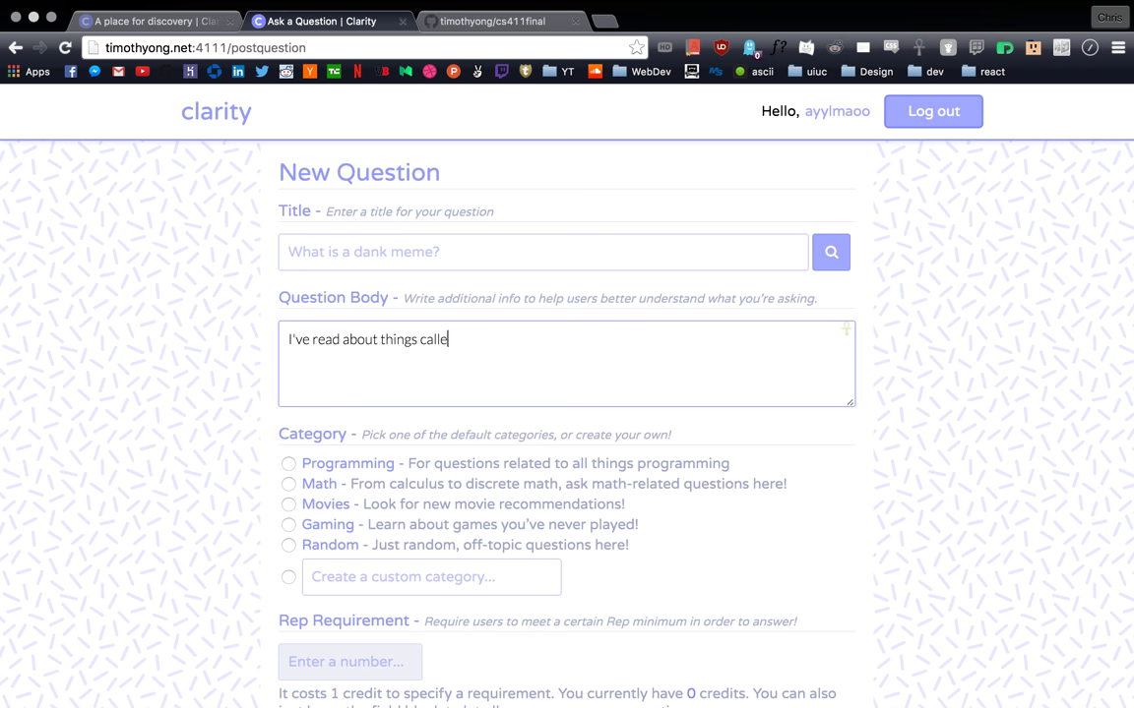
{"action": "type", "text": "d \"dank memes\" a"}
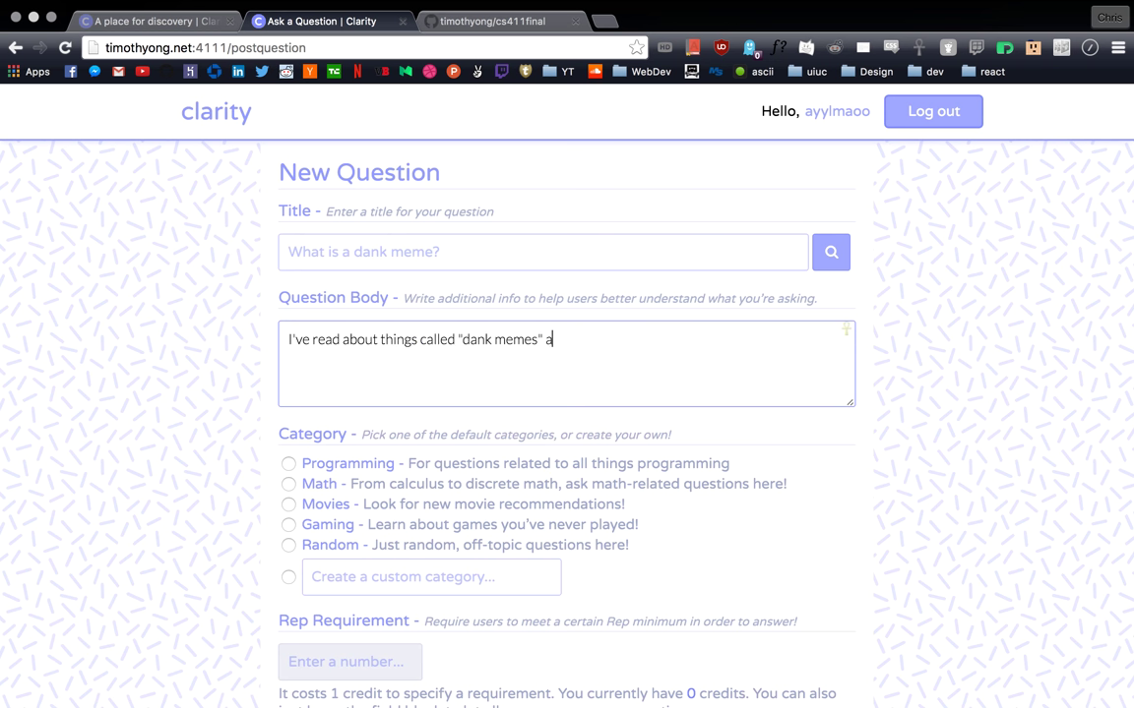
{"action": "type", "text": "ll over the internet, bu"}
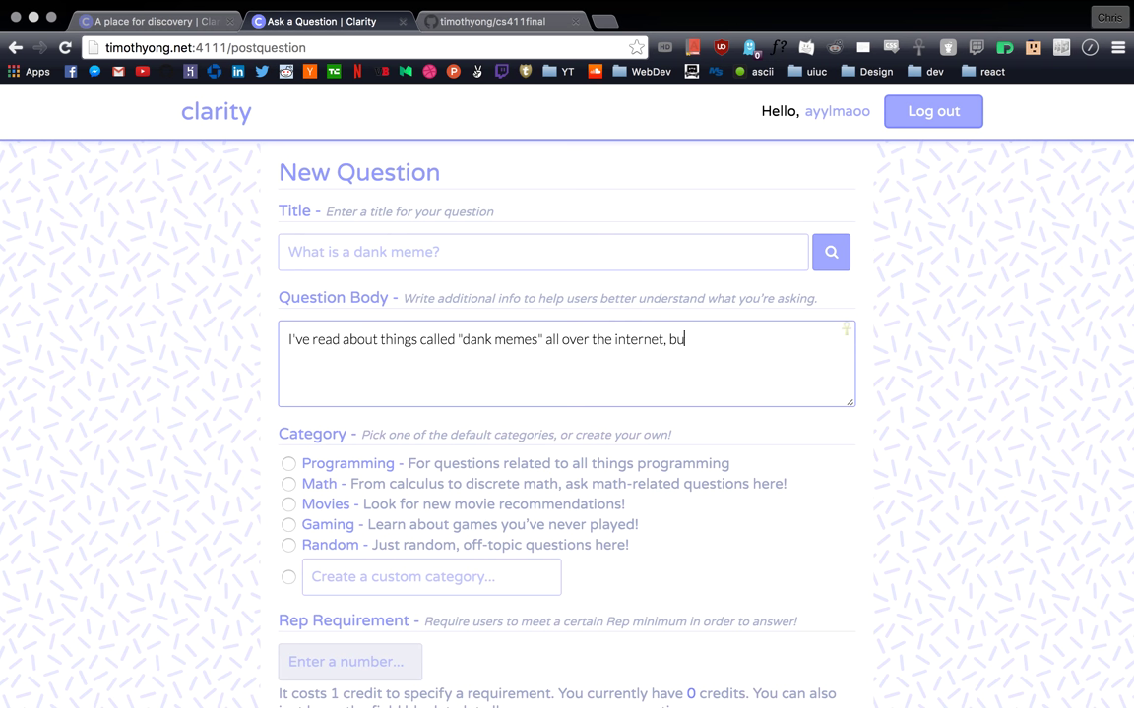
{"action": "type", "text": "t I'm not really sure, wh"}
{"action": "key", "text": "BackSpace"}
{"action": "key", "text": "BackSpace"}
{"action": "key", "text": "BackSpace"}
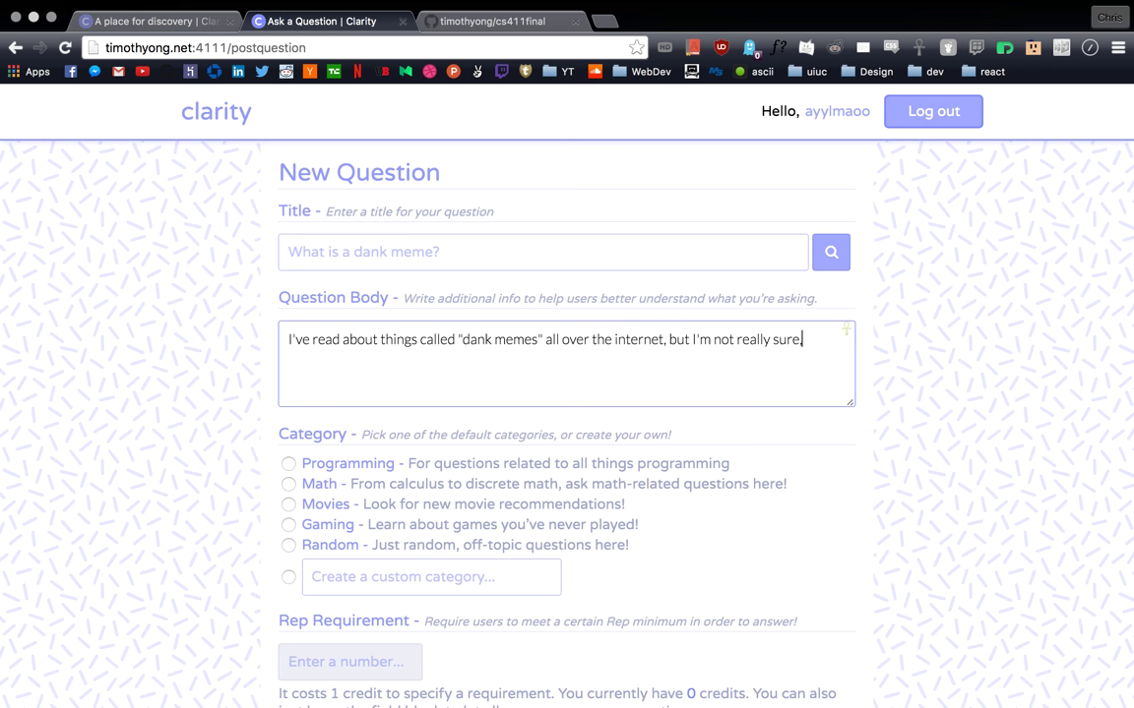
{"action": "type", "text": "what they are. Coul"}
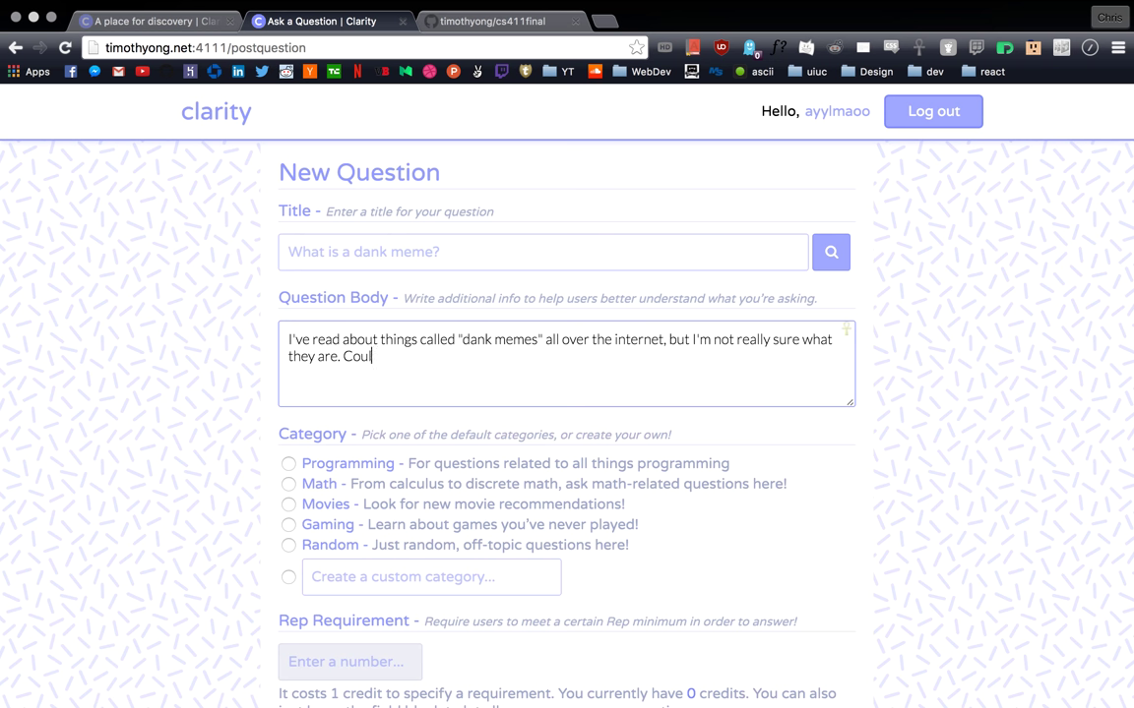
{"action": "type", "text": "d someone help elaborate?"}
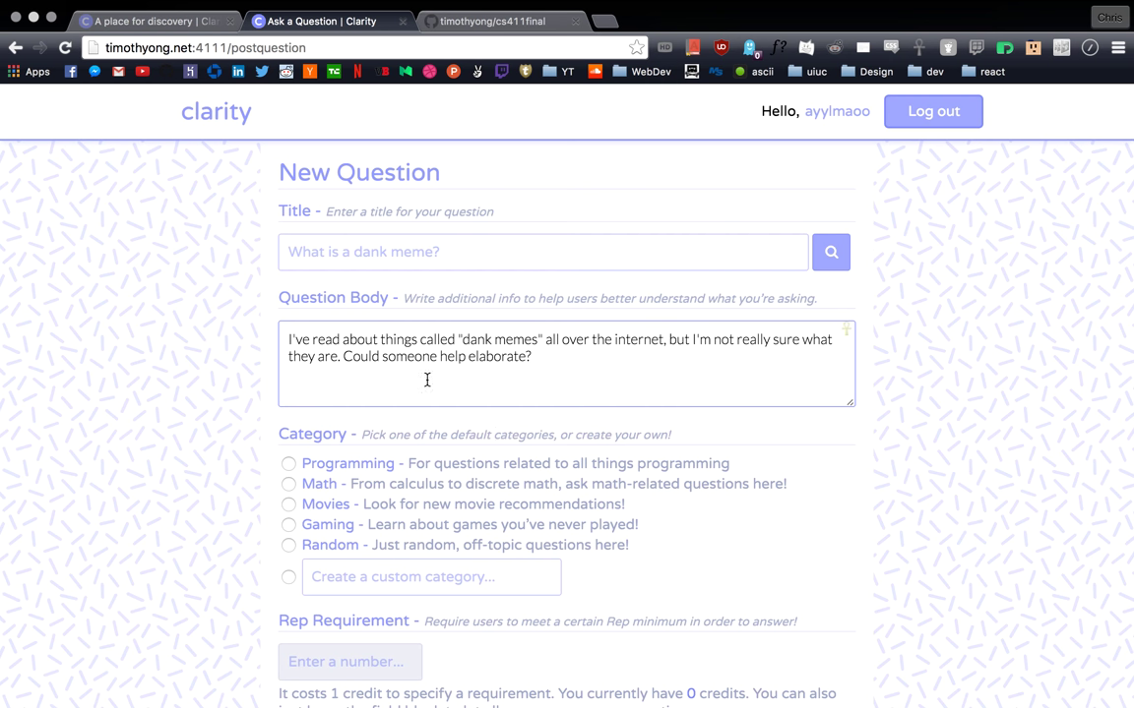
{"action": "scroll", "coordinate": [328, 379], "scroll_direction": "down", "scroll_amount": 1}
Step: Choose the custom category option and enter 'Internet' as the new category name
{"action": "scroll", "coordinate": [334, 394], "scroll_direction": "down", "scroll_amount": 2}
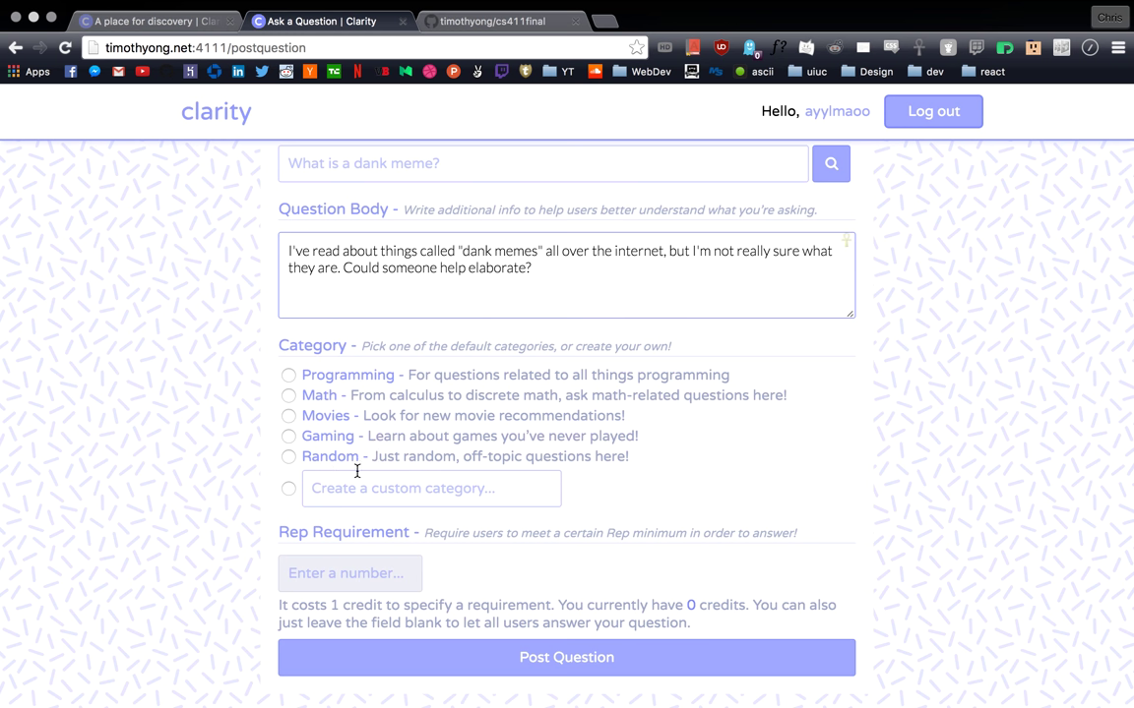
{"action": "left_click", "coordinate": [289, 490]}
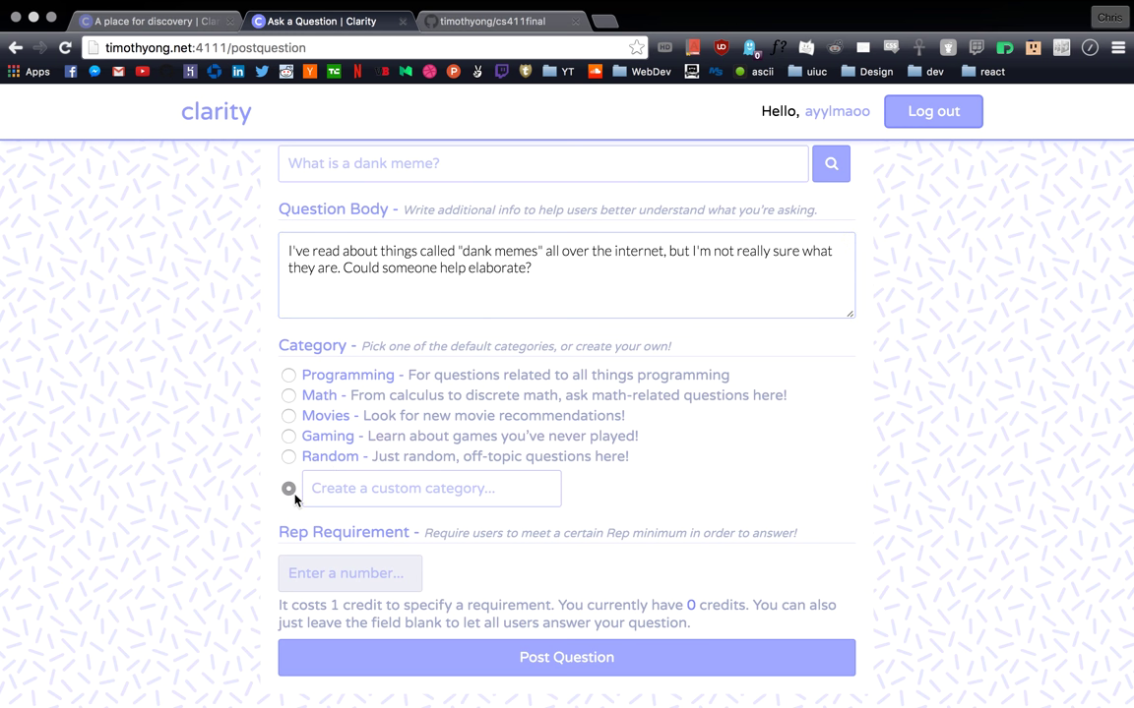
{"action": "left_click", "coordinate": [411, 496]}
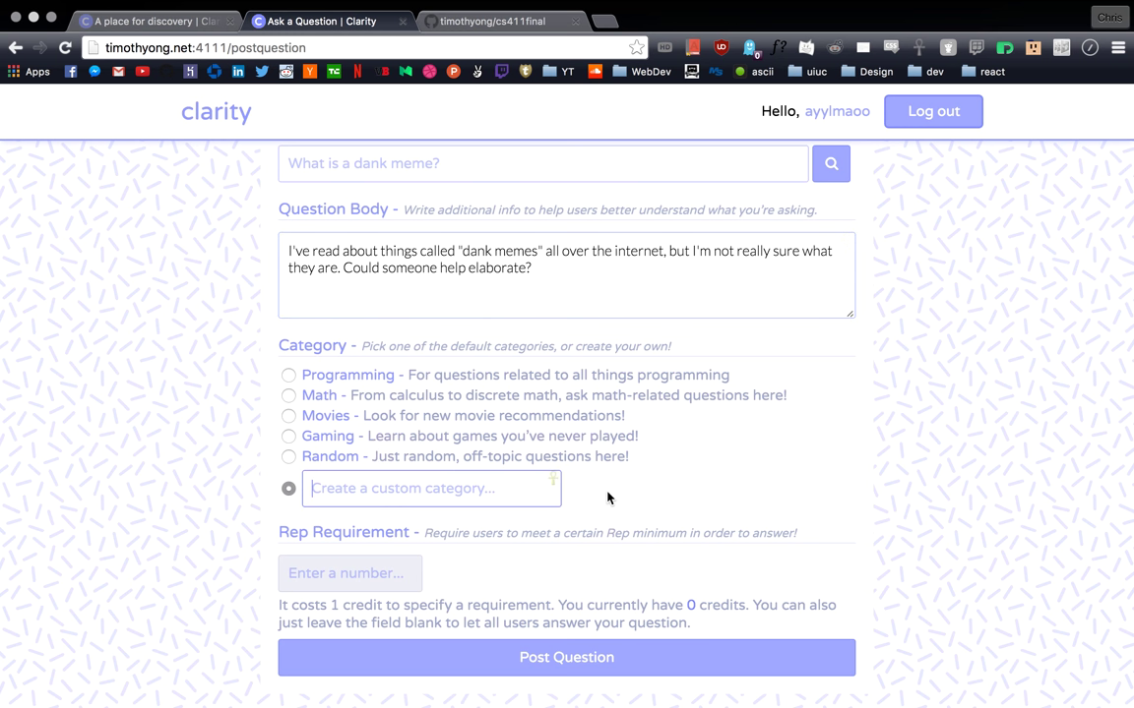
{"action": "left_click", "coordinate": [463, 493]}
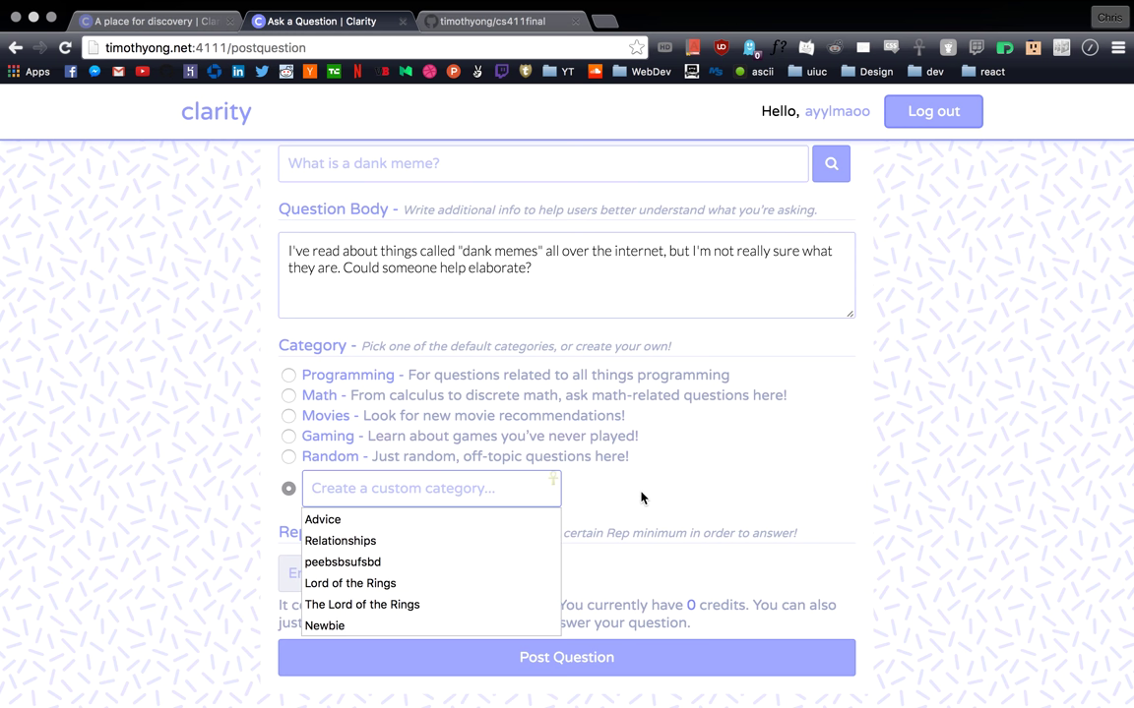
{"action": "type", "text": "Internet"}
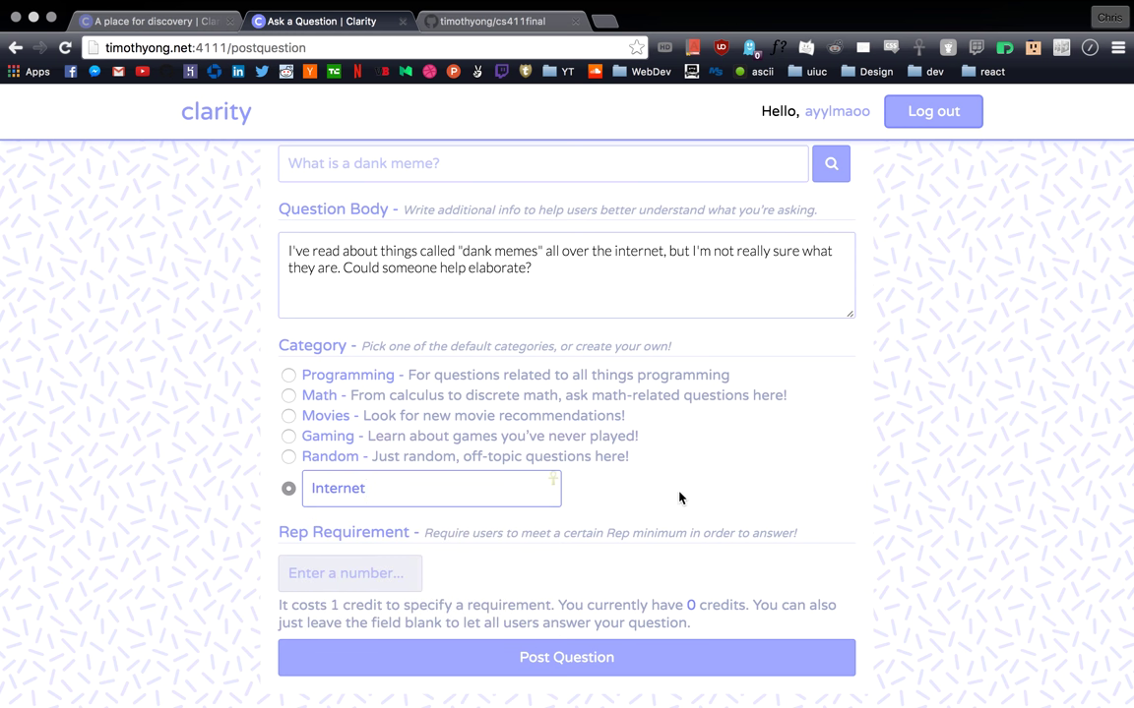
{"action": "left_click", "coordinate": [679, 498]}
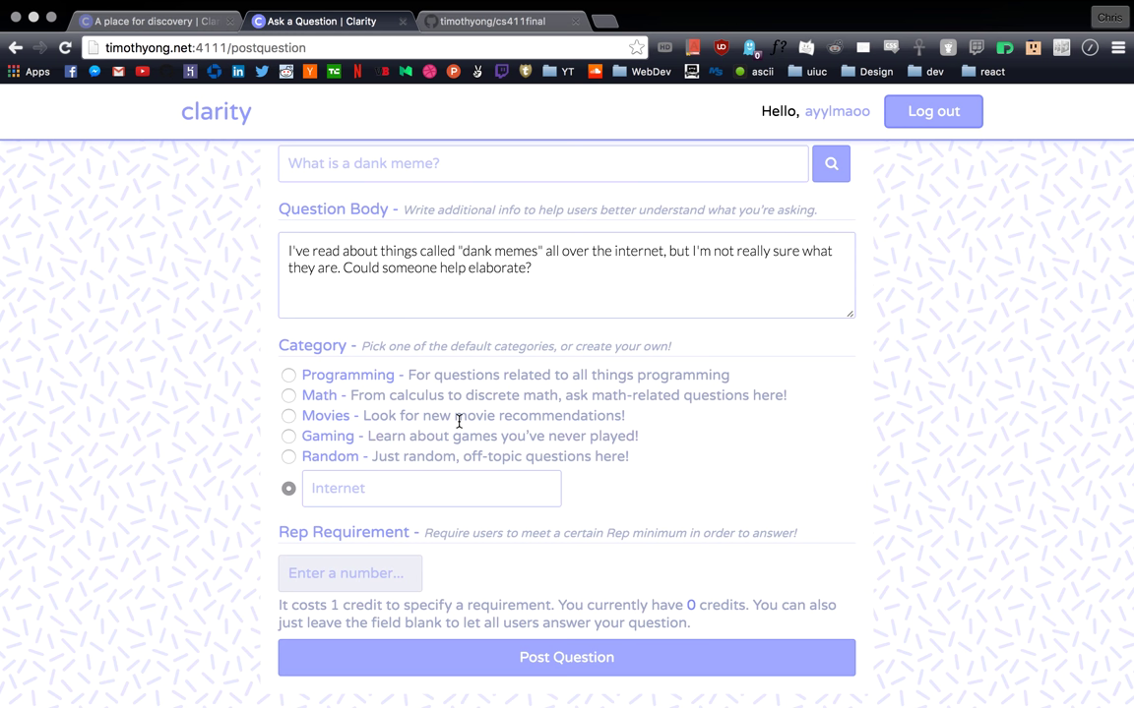
{"action": "left_click", "coordinate": [405, 488]}
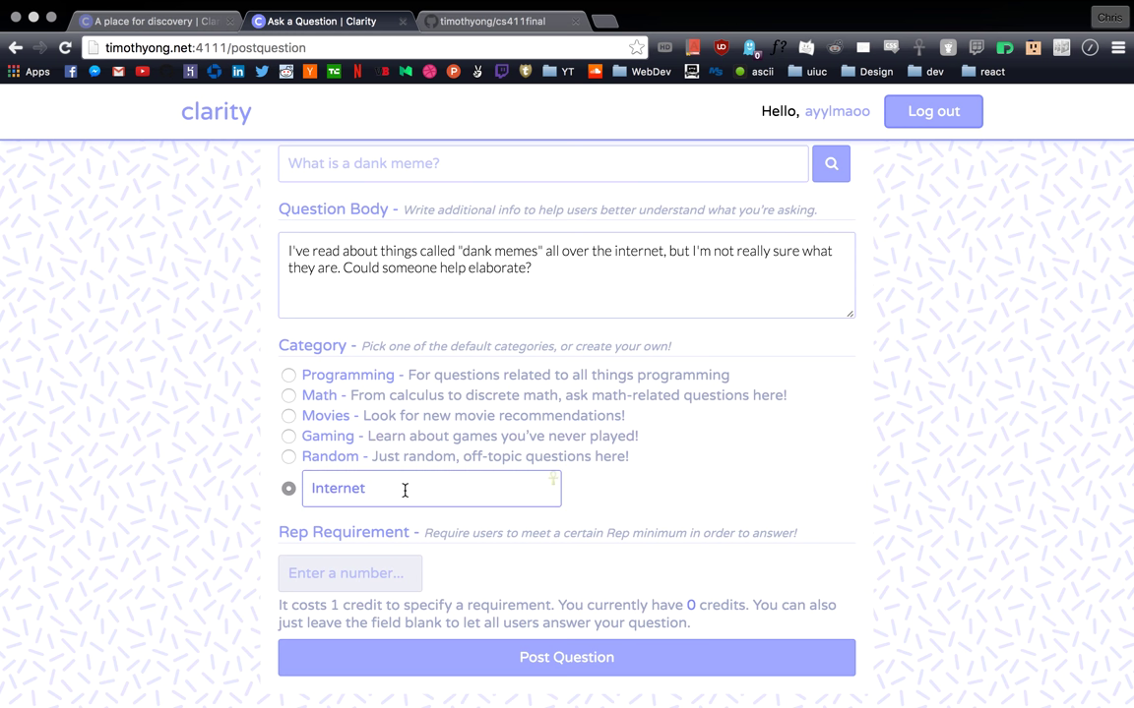
{"action": "double_click", "coordinate": [405, 492]}
{"action": "left_click", "coordinate": [476, 482]}
{"action": "left_click", "coordinate": [631, 492]}
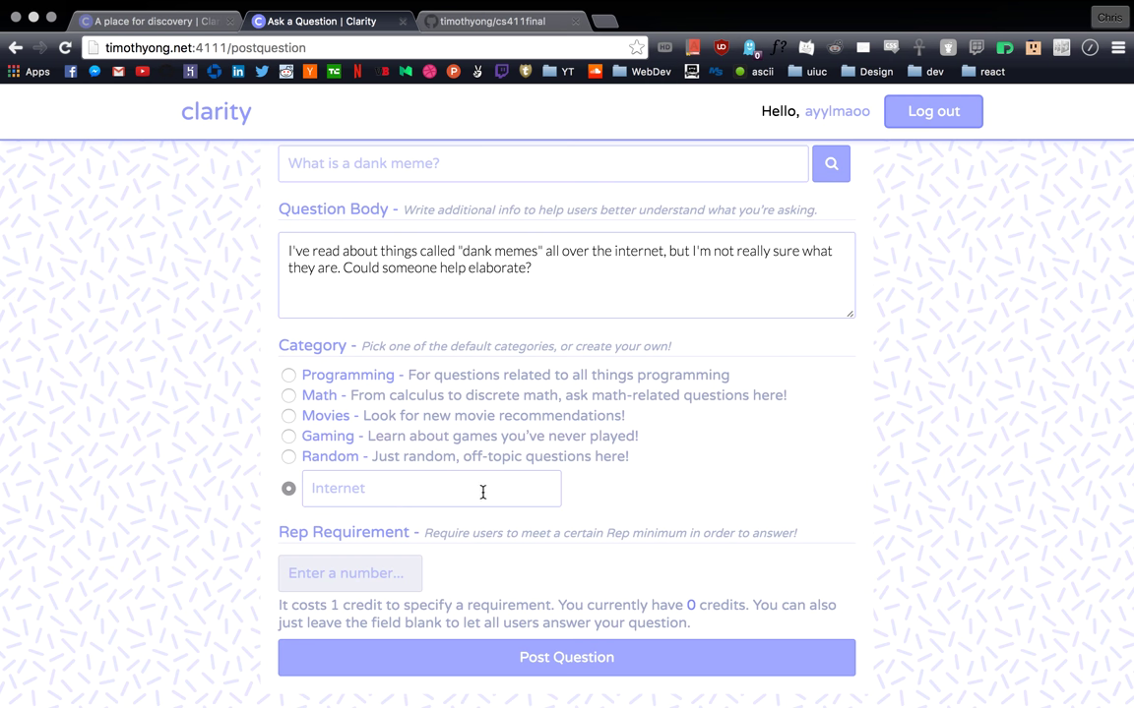
{"action": "scroll", "coordinate": [612, 509], "scroll_direction": "down", "scroll_amount": 1}
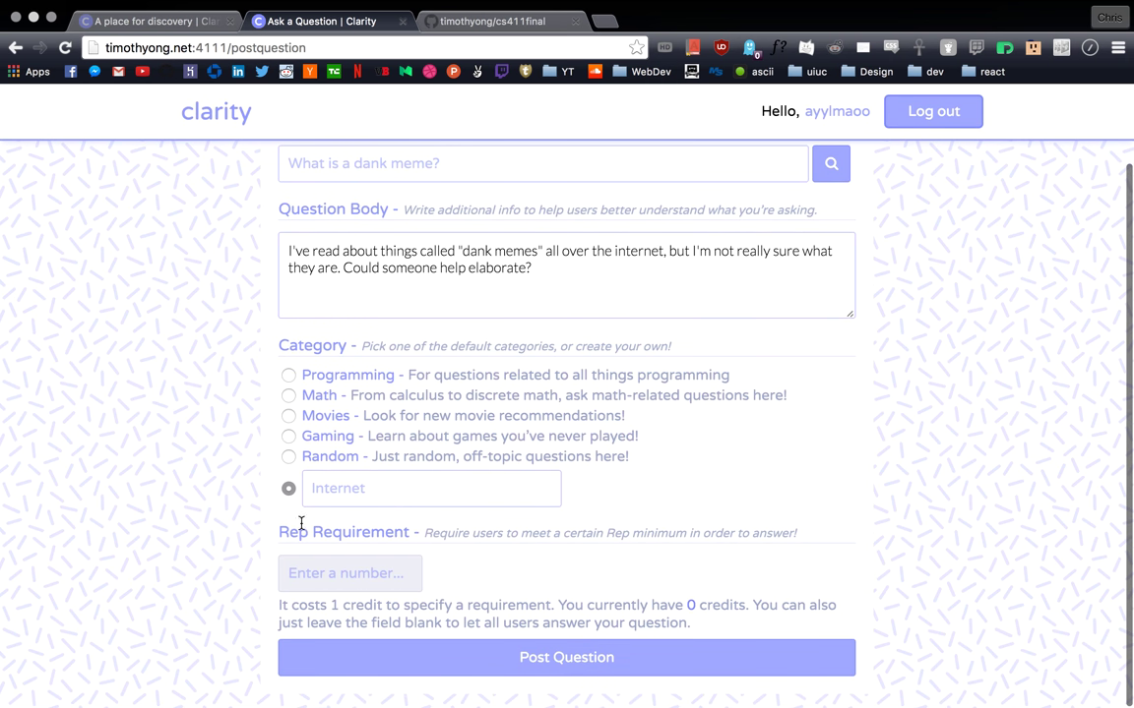
{"action": "left_click_drag", "start_coordinate": [280, 532], "coordinate": [410, 533]}
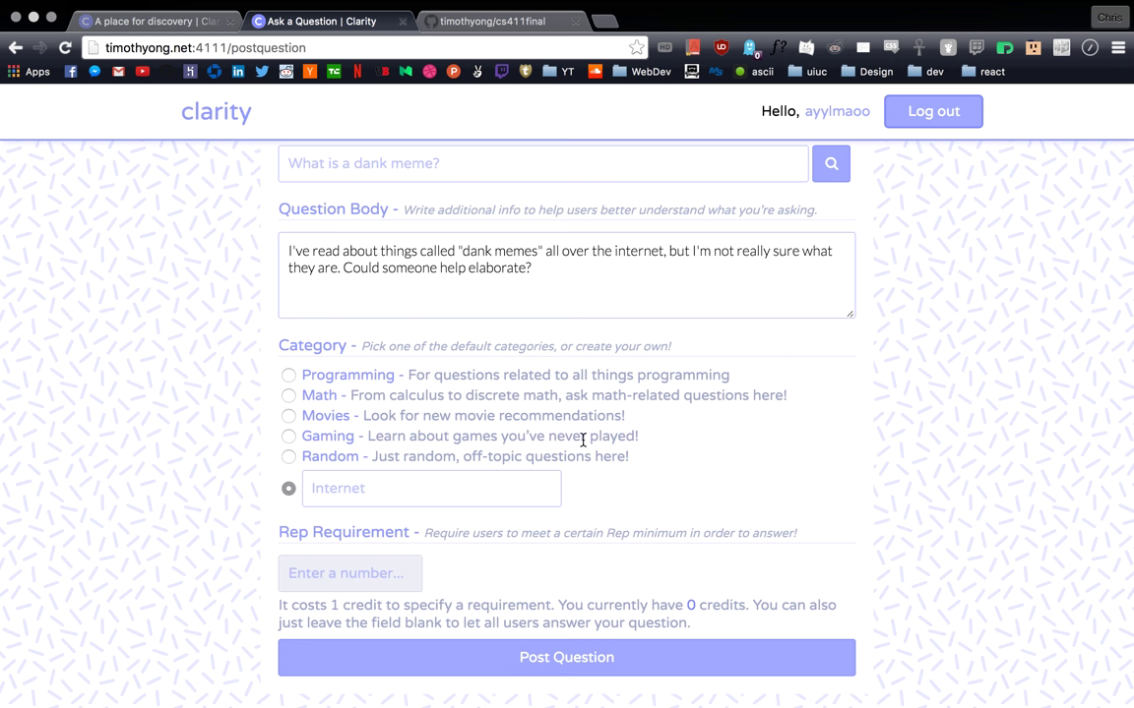
{"action": "scroll", "coordinate": [514, 395], "scroll_direction": "up", "scroll_amount": 2}
{"action": "scroll", "coordinate": [695, 335], "scroll_direction": "down", "scroll_amount": 2}
{"action": "scroll", "coordinate": [696, 334], "scroll_direction": "up", "scroll_amount": 1}
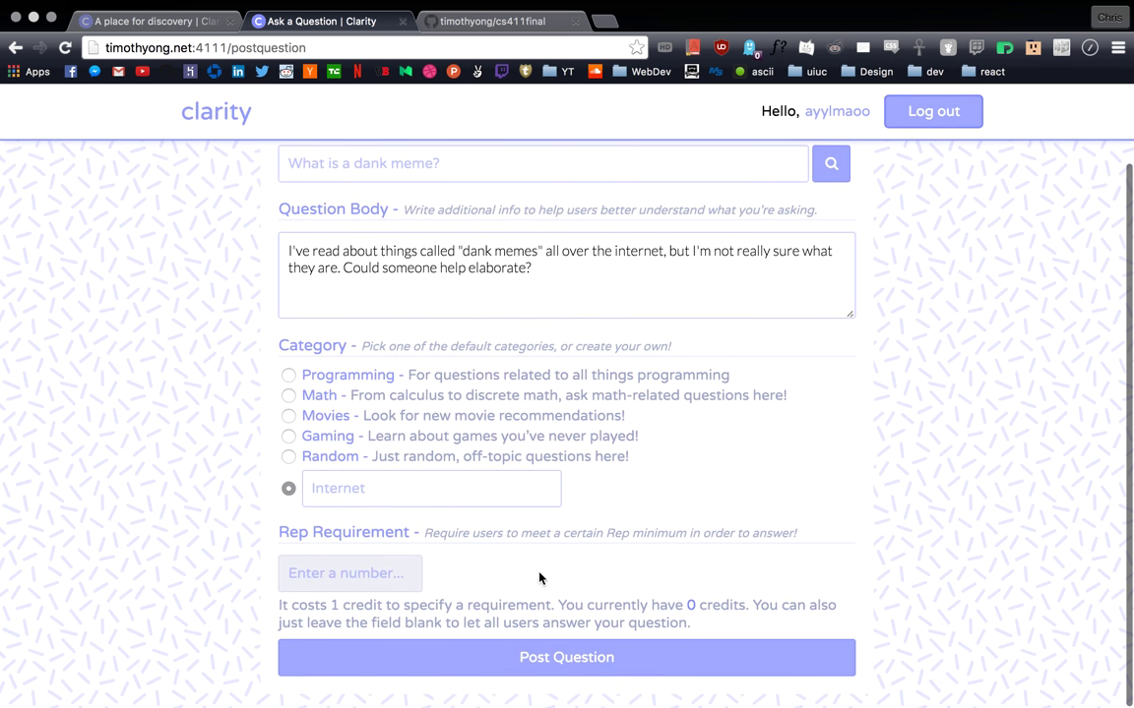
Step: Review the 'What is a dank meme?' title on the question form
{"action": "scroll", "coordinate": [433, 279], "scroll_direction": "up", "scroll_amount": 2}
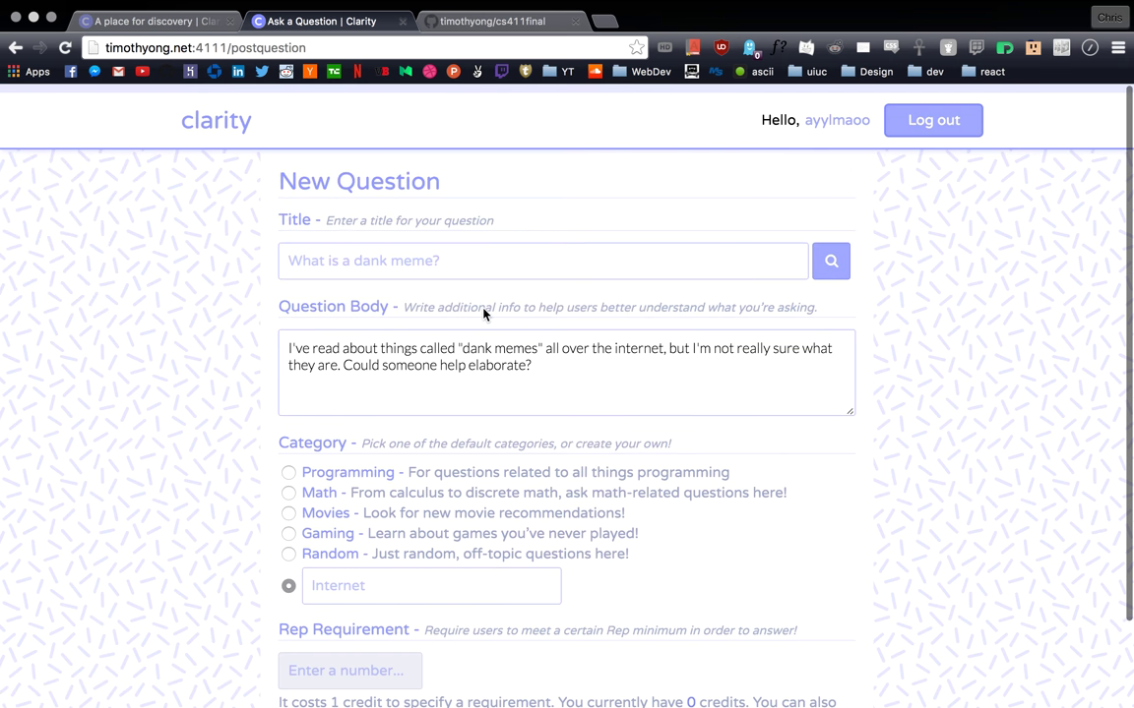
{"action": "scroll", "coordinate": [472, 325], "scroll_direction": "down", "scroll_amount": 2}
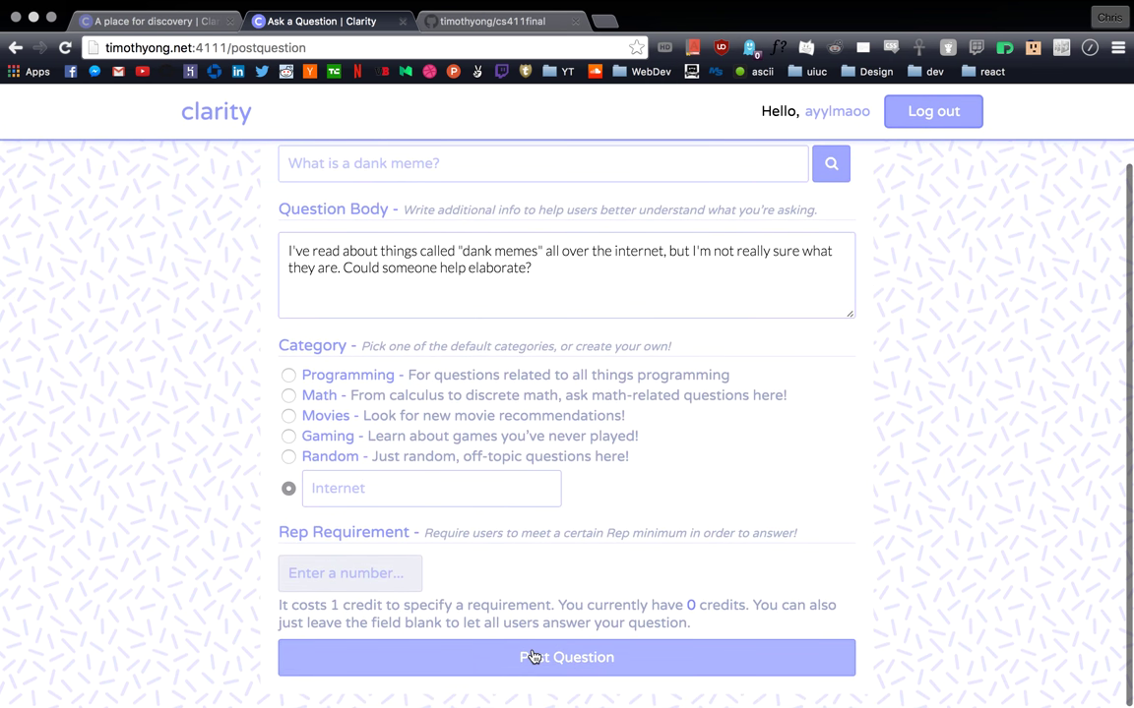
{"action": "scroll", "coordinate": [578, 472], "scroll_direction": "up", "scroll_amount": 3}
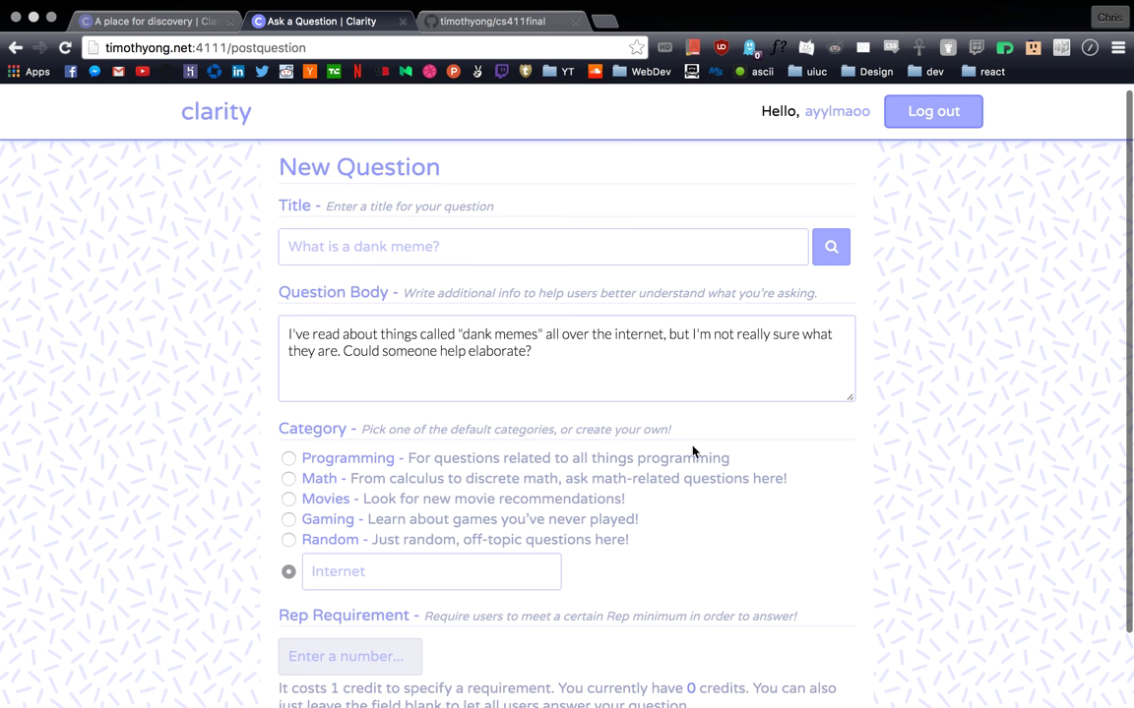
{"action": "left_click", "coordinate": [450, 245]}
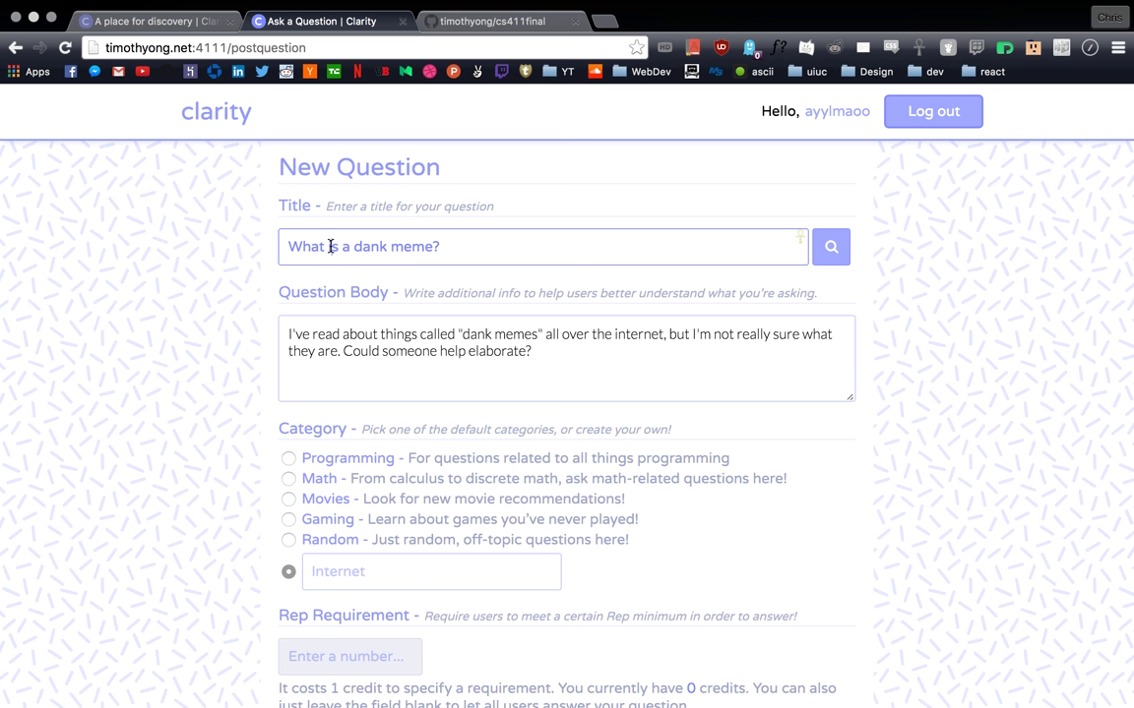
{"action": "left_click_drag", "start_coordinate": [331, 246], "coordinate": [409, 246]}
{"action": "left_click", "coordinate": [407, 246]}
Step: Post the question and check its posting date atop All Questions
{"action": "scroll", "coordinate": [604, 410], "scroll_direction": "down", "scroll_amount": 2}
{"action": "left_click", "coordinate": [511, 654]}
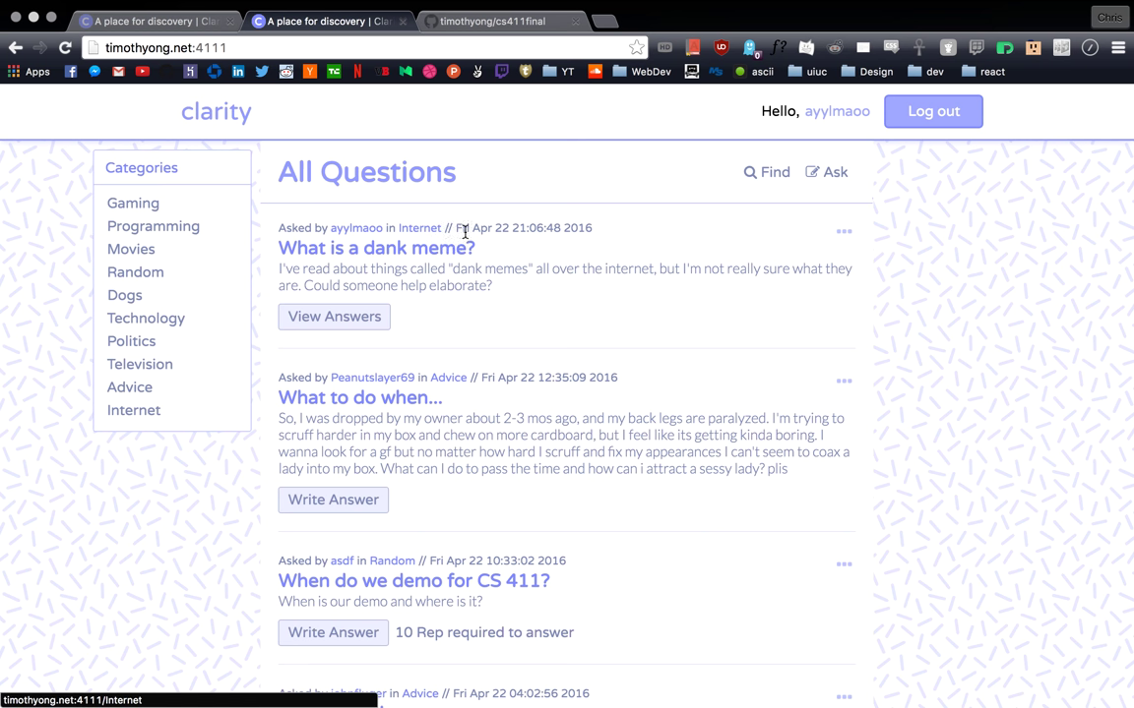
{"action": "left_click_drag", "start_coordinate": [455, 228], "coordinate": [591, 228]}
{"action": "left_click", "coordinate": [472, 305]}
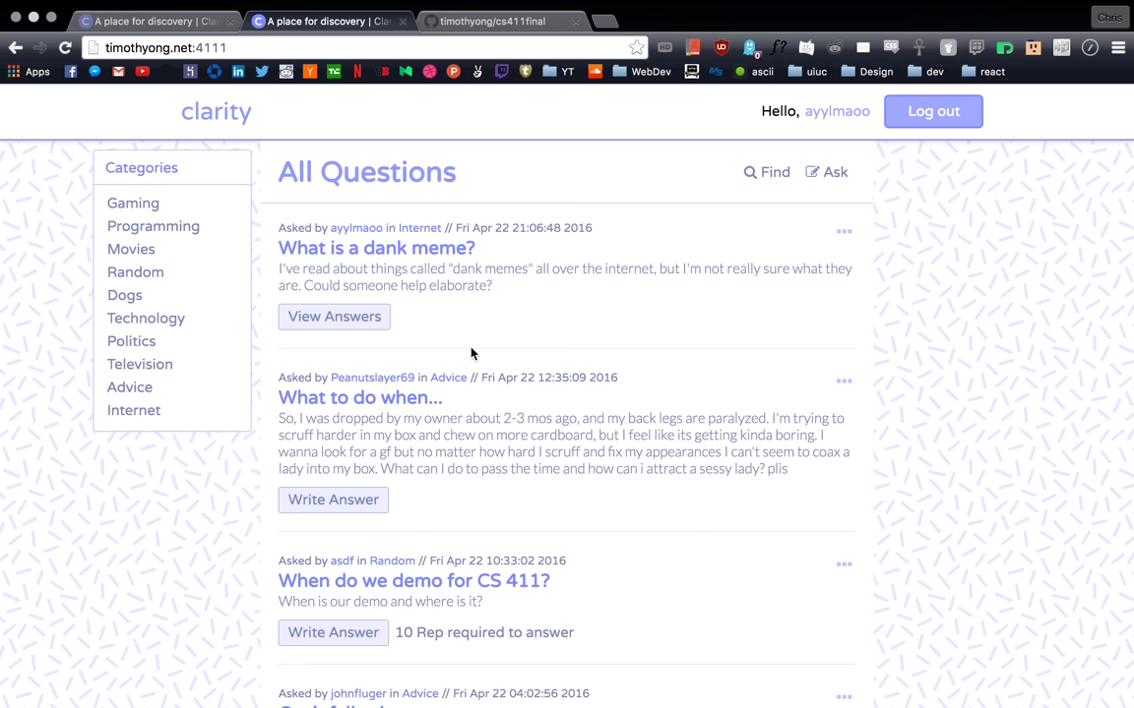
{"action": "left_click", "coordinate": [337, 319]}
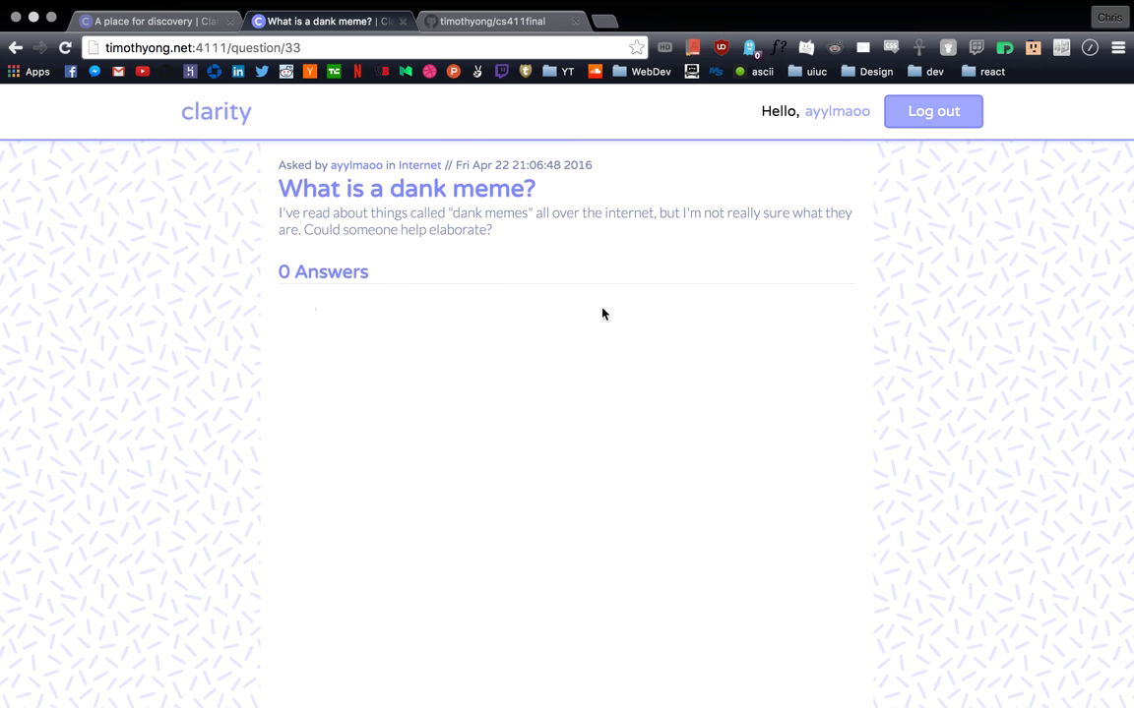
{"action": "left_click", "coordinate": [222, 122]}
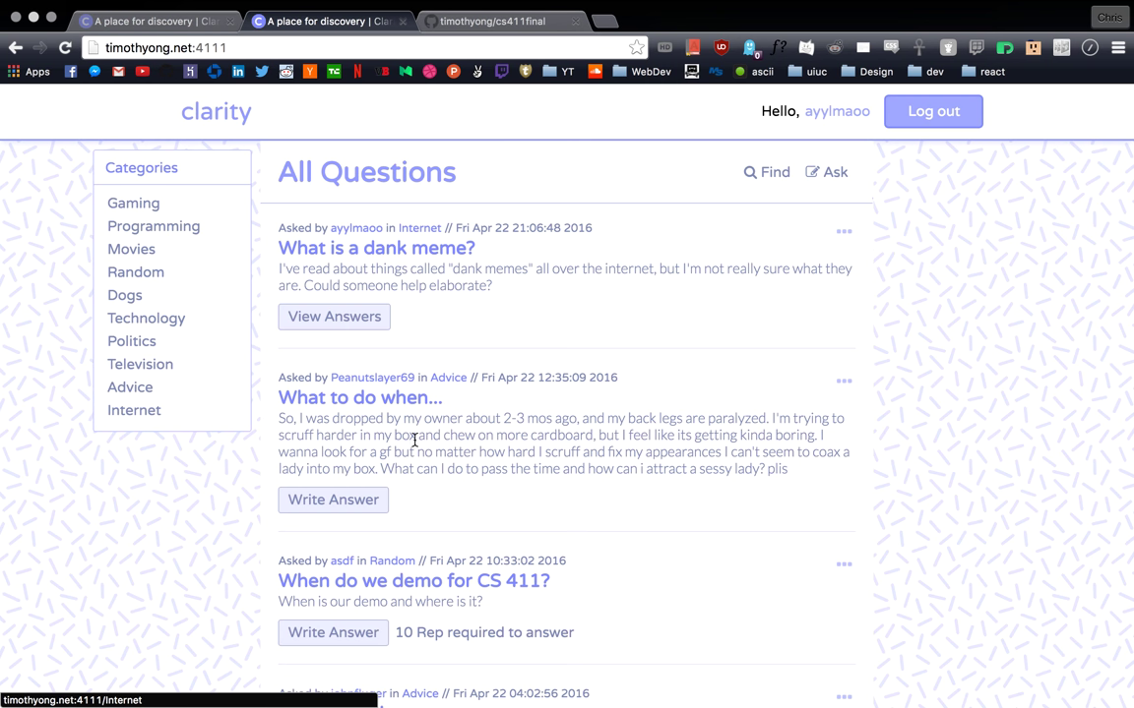
{"action": "scroll", "coordinate": [474, 430], "scroll_direction": "down", "scroll_amount": 10}
Step: Filter to the Programming category and open 'How do you feel about CS411 at UIUC?'
{"action": "scroll", "coordinate": [529, 486], "scroll_direction": "down", "scroll_amount": 3}
{"action": "scroll", "coordinate": [529, 486], "scroll_direction": "up", "scroll_amount": 20}
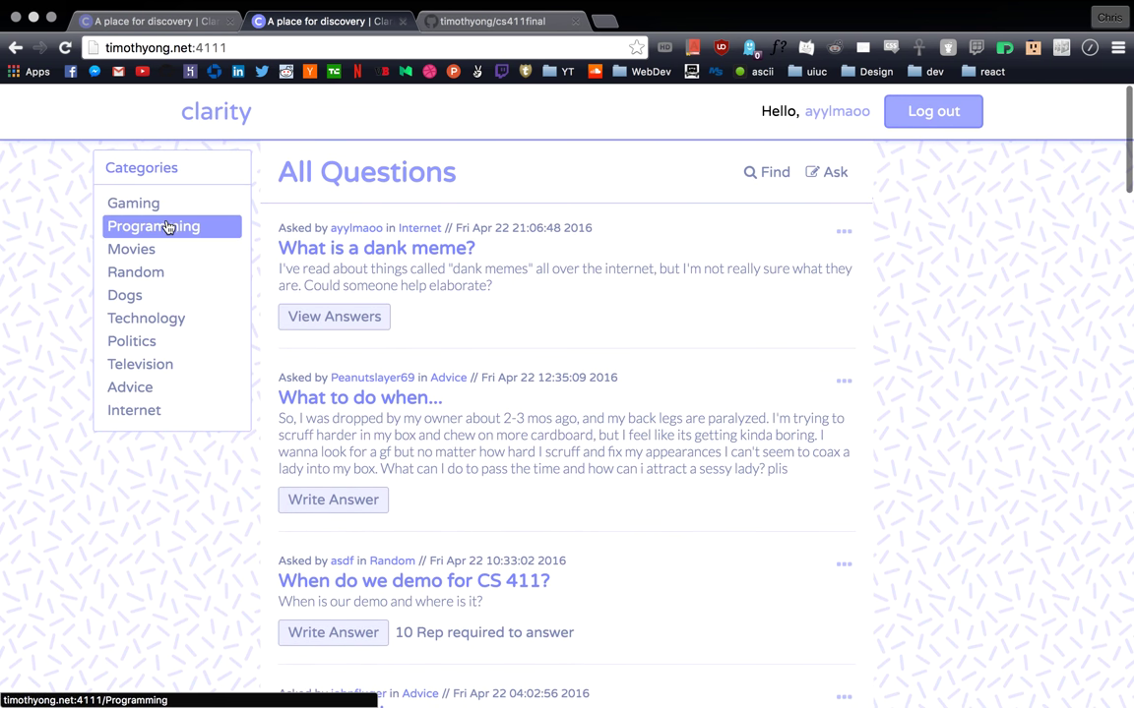
{"action": "left_click", "coordinate": [165, 229]}
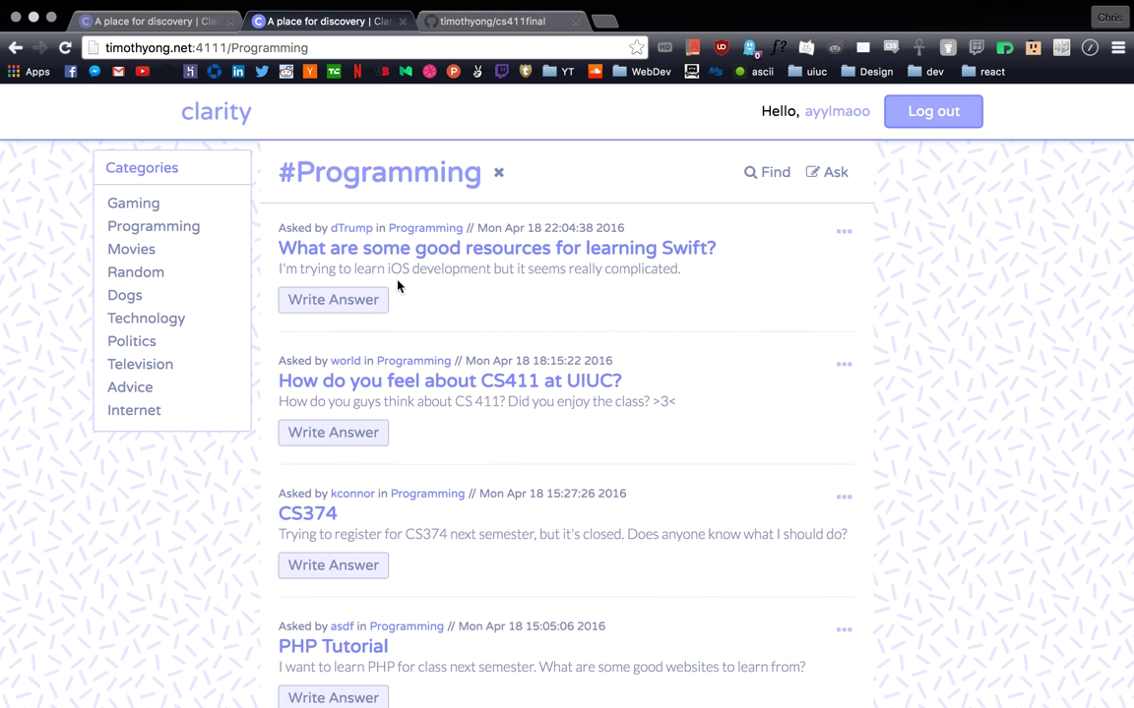
{"action": "scroll", "coordinate": [511, 358], "scroll_direction": "down", "scroll_amount": 2}
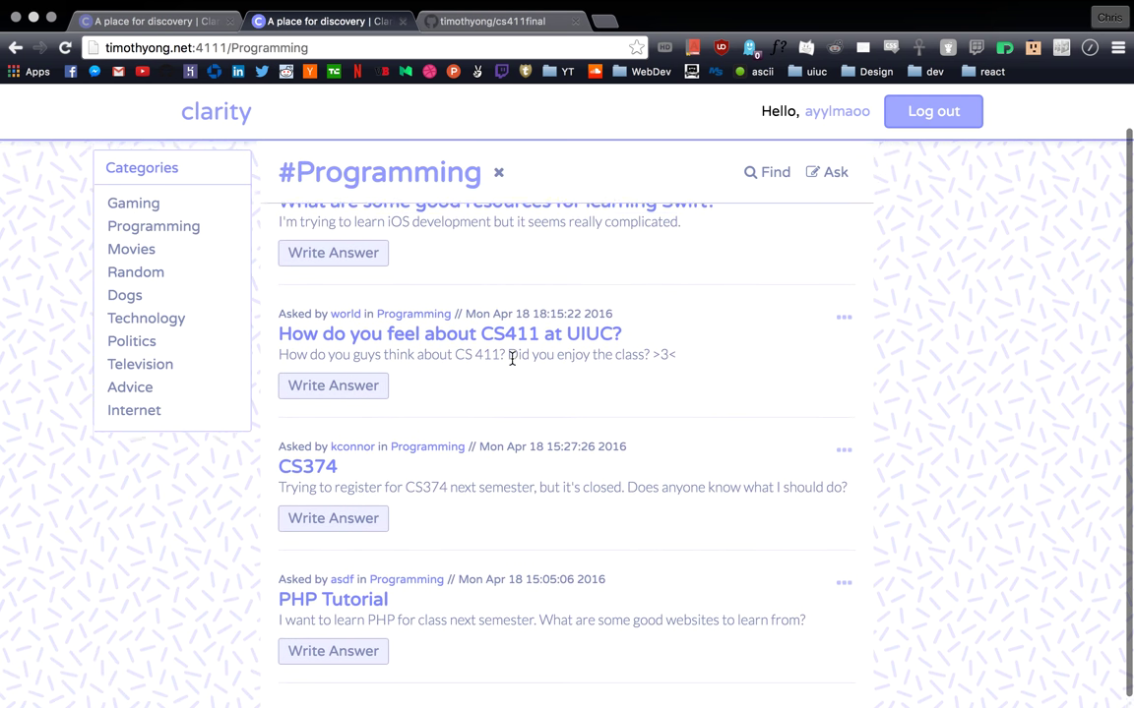
{"action": "scroll", "coordinate": [519, 391], "scroll_direction": "up", "scroll_amount": 2}
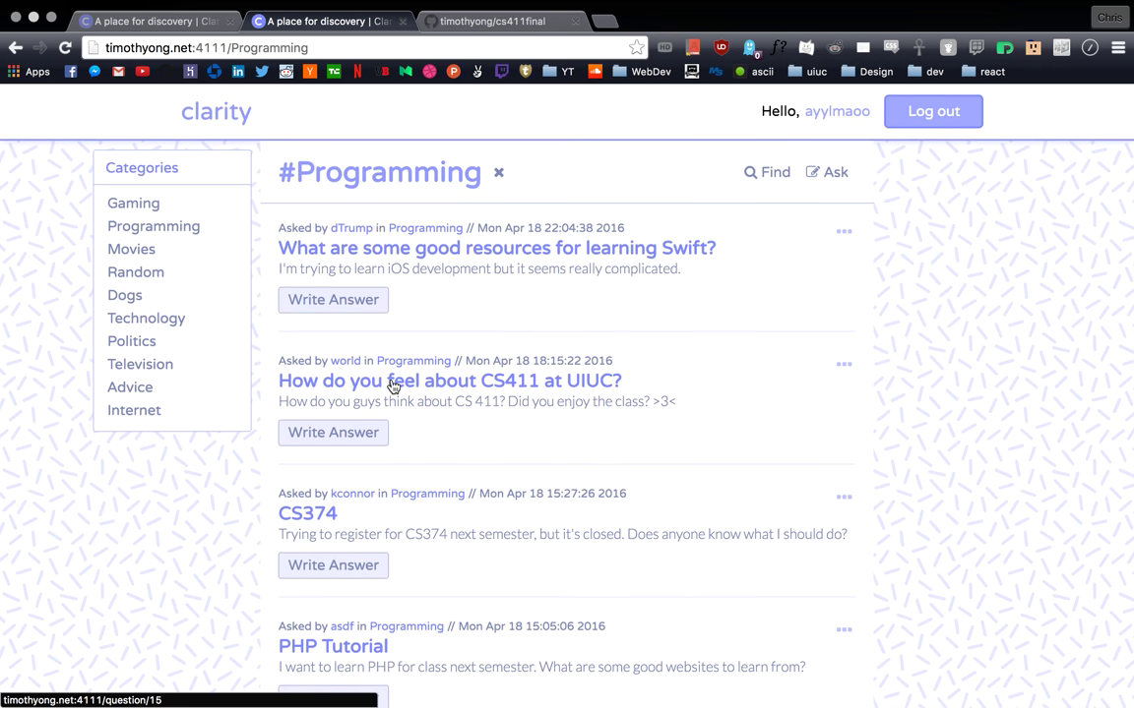
{"action": "left_click", "coordinate": [391, 385]}
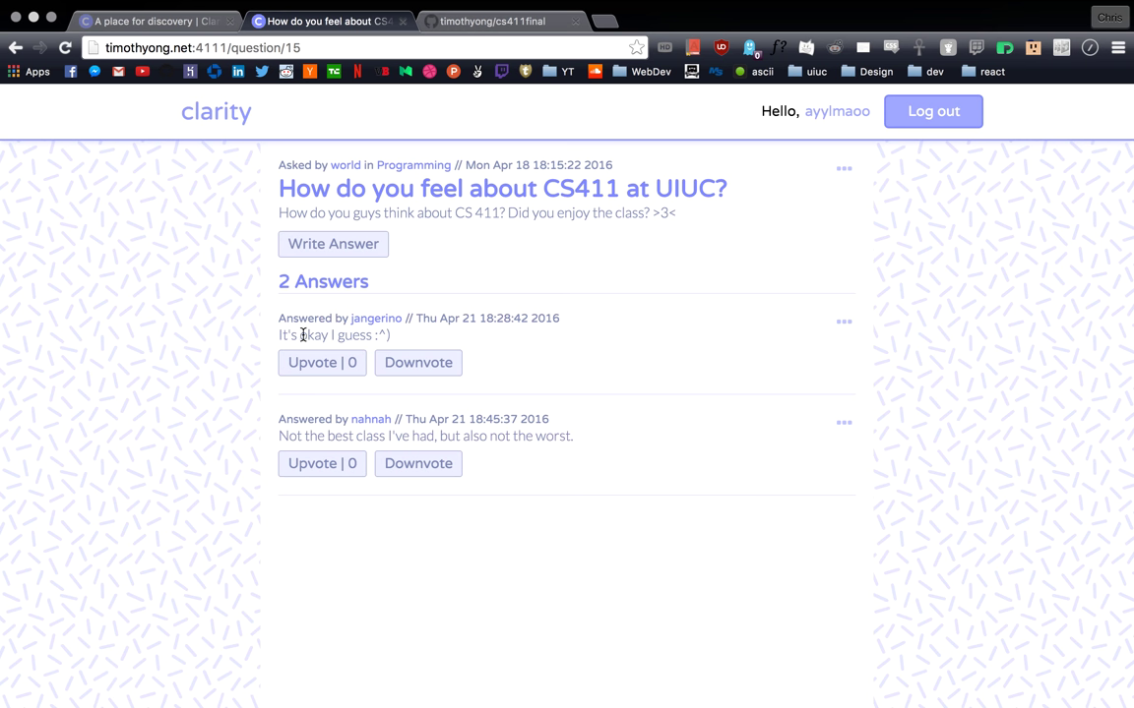
Step: Downvote the second answer to -1 and return to the home question list
{"action": "left_click_drag", "start_coordinate": [294, 334], "coordinate": [354, 334]}
{"action": "left_click", "coordinate": [354, 335]}
{"action": "left_click_drag", "start_coordinate": [295, 436], "coordinate": [519, 435]}
{"action": "left_click", "coordinate": [511, 438]}
{"action": "left_click", "coordinate": [423, 471]}
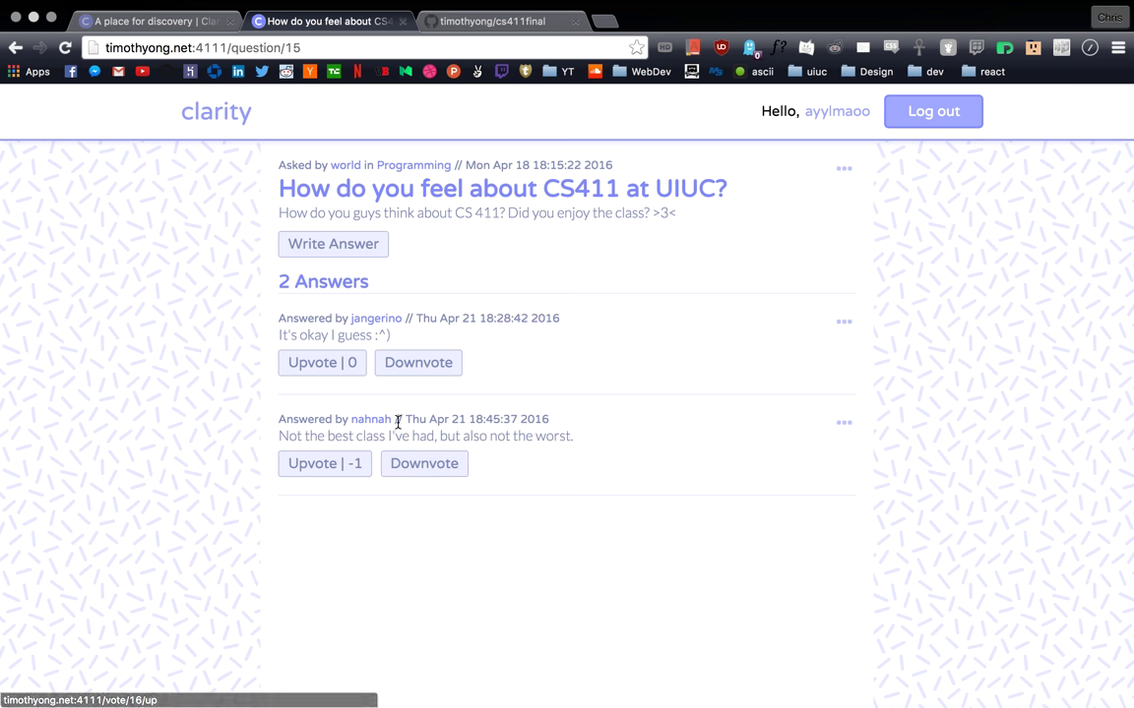
{"action": "left_click", "coordinate": [216, 117]}
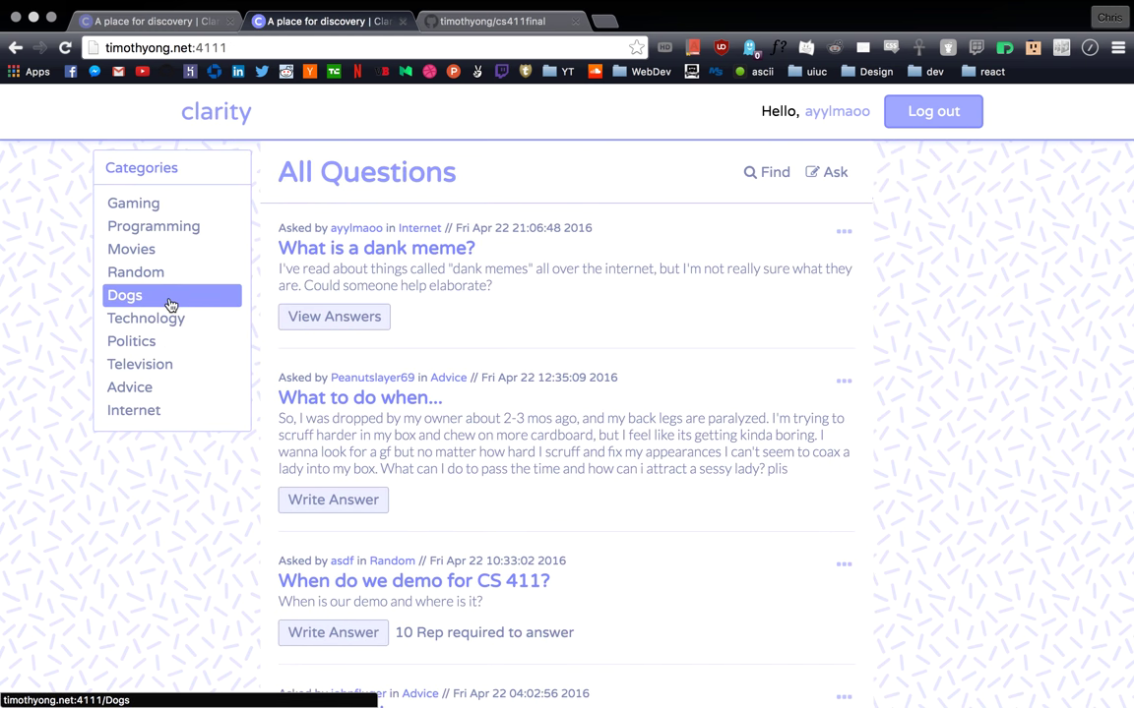
Step: Open the Dogs category's Doge meme question, upvote the shiba inu answer to 3, and return home
{"action": "left_click", "coordinate": [170, 304]}
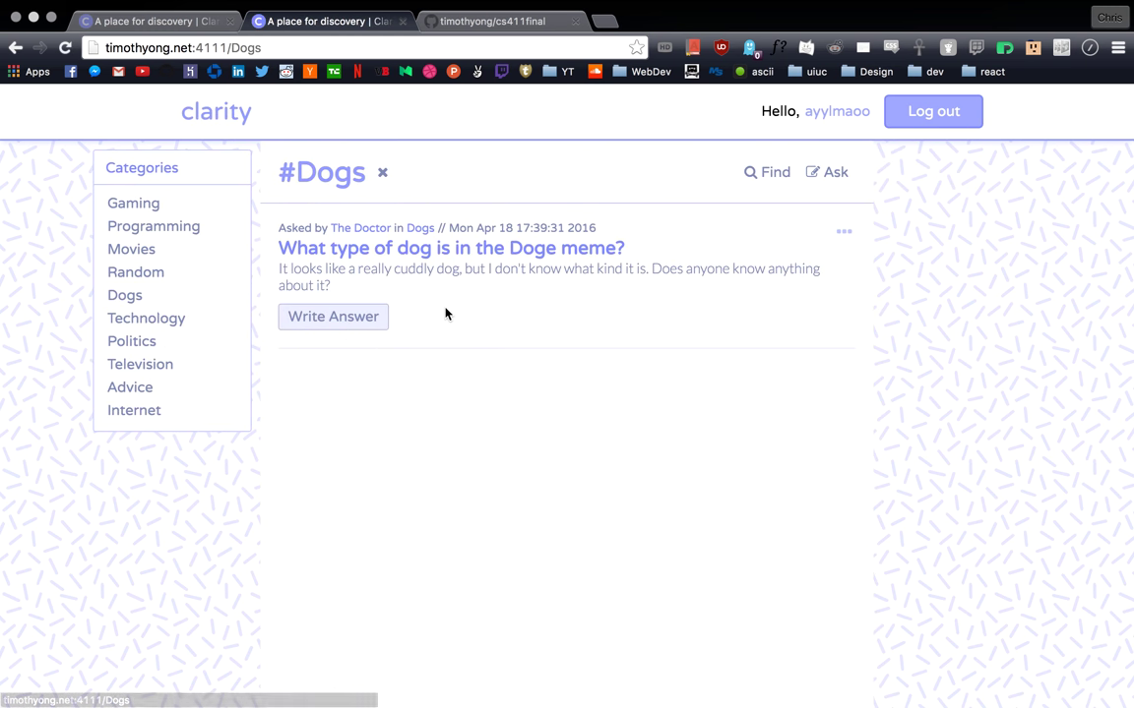
{"action": "left_click", "coordinate": [462, 266]}
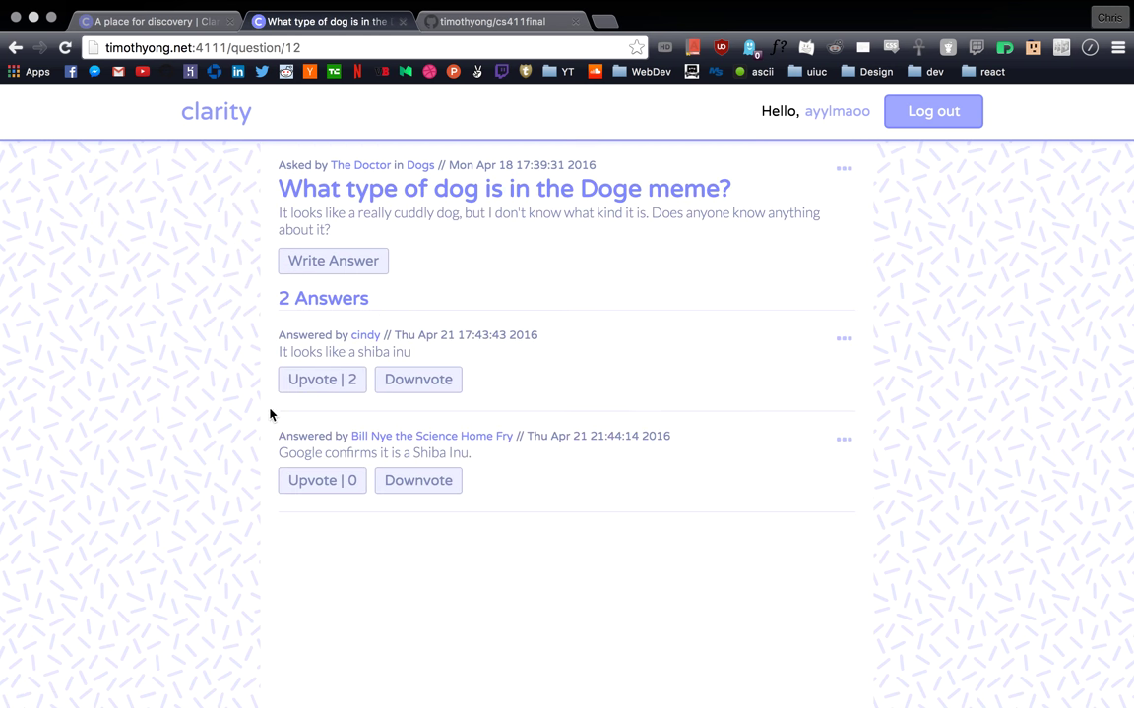
{"action": "left_click_drag", "start_coordinate": [293, 352], "coordinate": [345, 351]}
{"action": "left_click", "coordinate": [366, 352]}
{"action": "left_click", "coordinate": [335, 381]}
{"action": "left_click", "coordinate": [215, 115]}
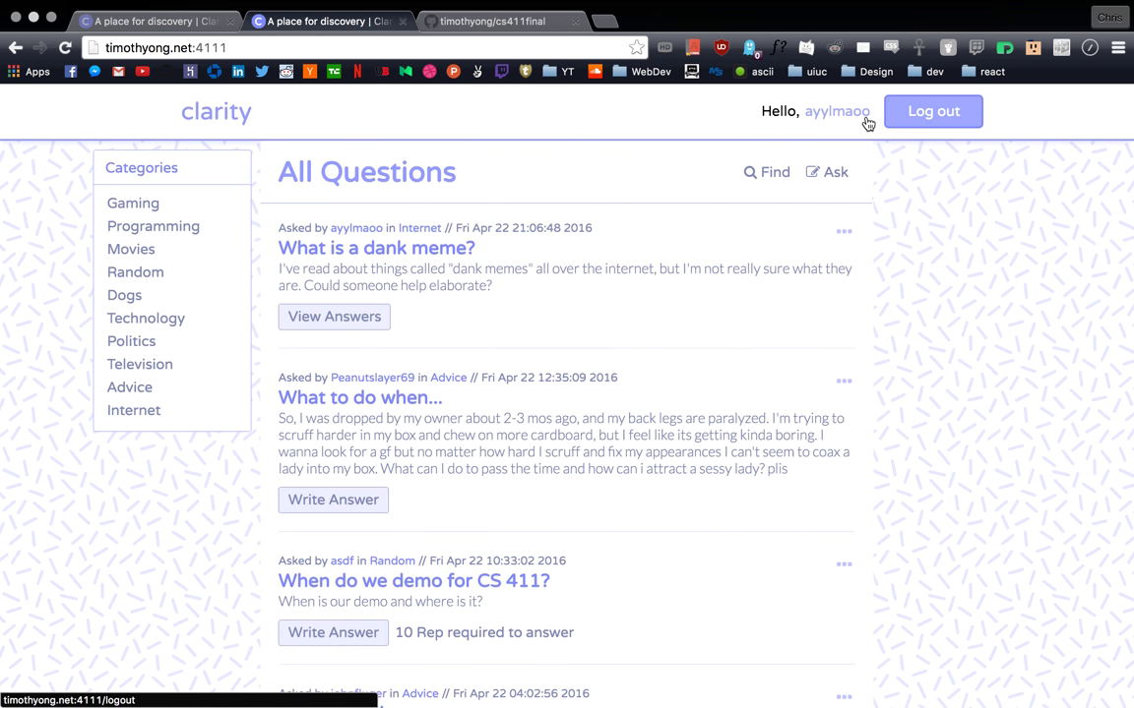
Step: Search questions for 'batman', listing 'Batman or Superman?' and 'Property Damage' in Movies
{"action": "left_click", "coordinate": [764, 173]}
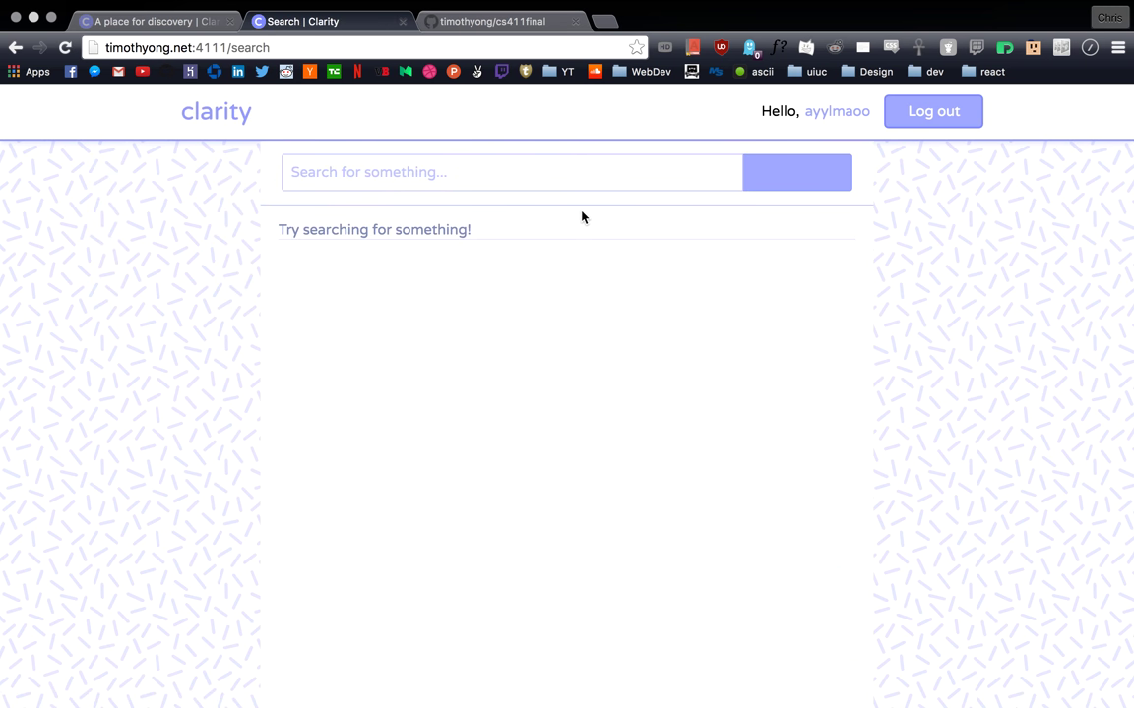
{"action": "left_click", "coordinate": [417, 181]}
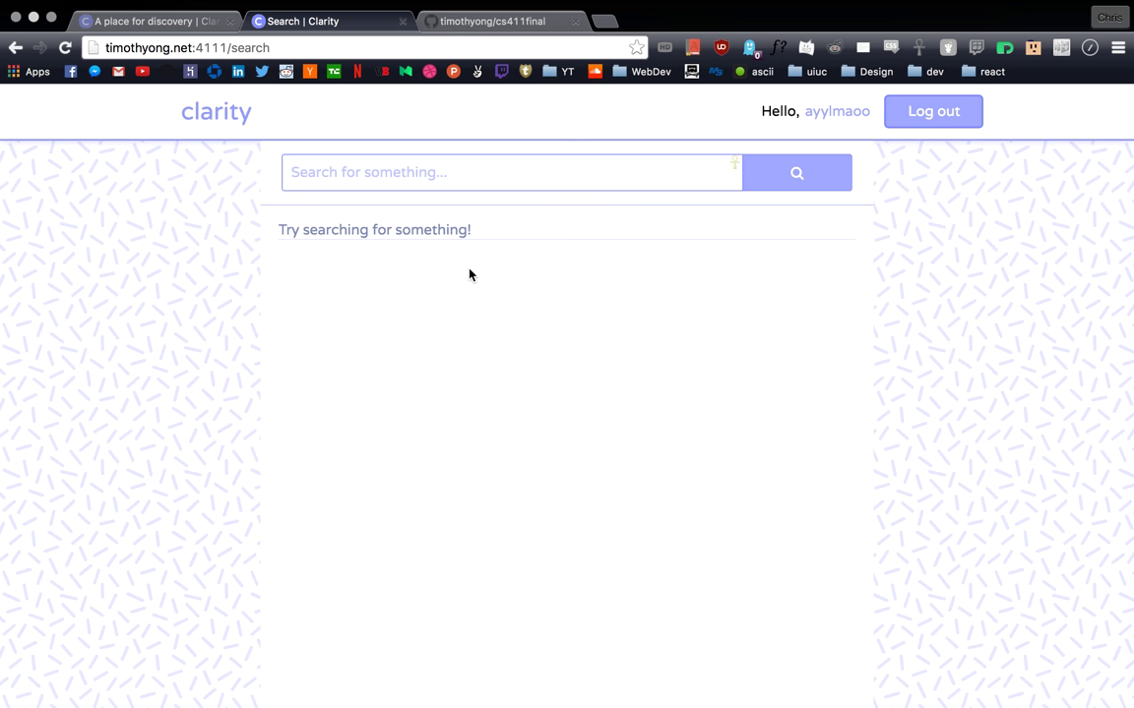
{"action": "type", "text": "batman"}
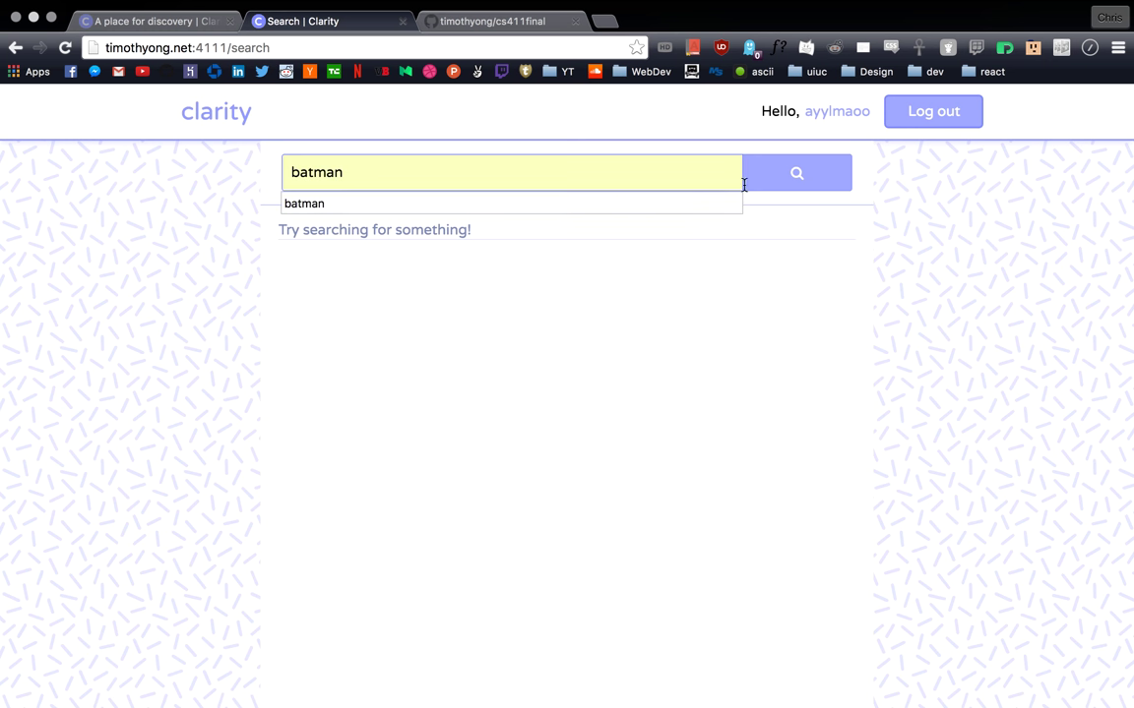
{"action": "left_click", "coordinate": [815, 179]}
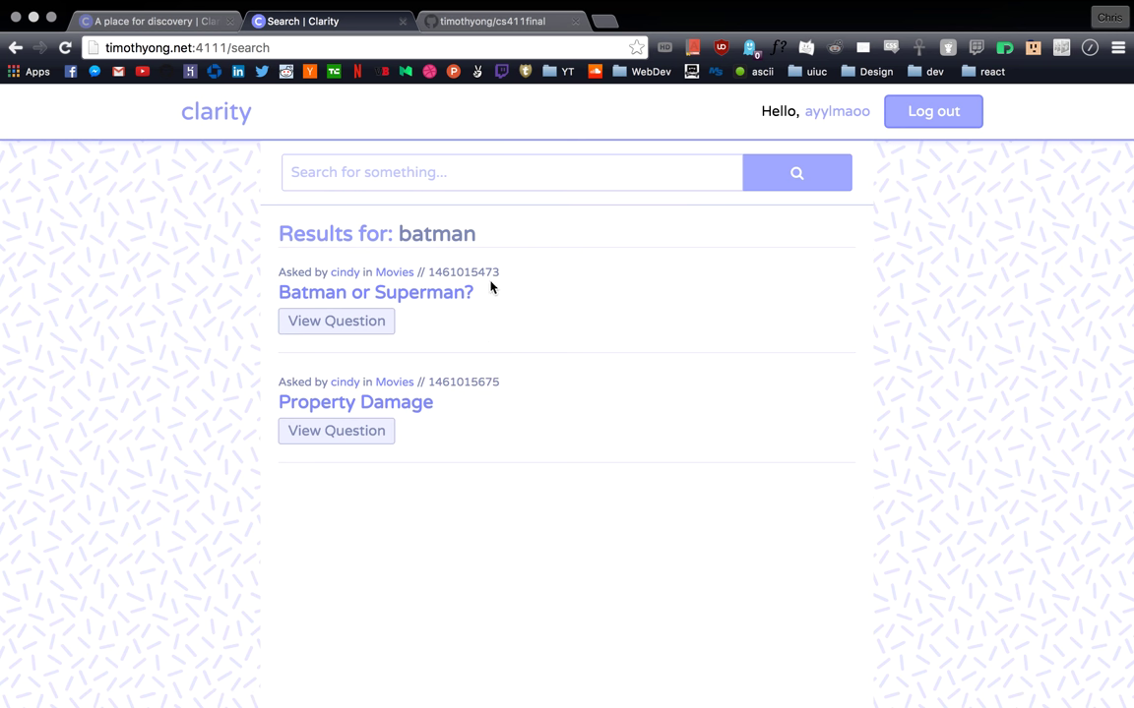
Step: Open 'Batman or Superman?', upvote its first answer to 3, and return to All Questions
{"action": "left_click", "coordinate": [324, 172]}
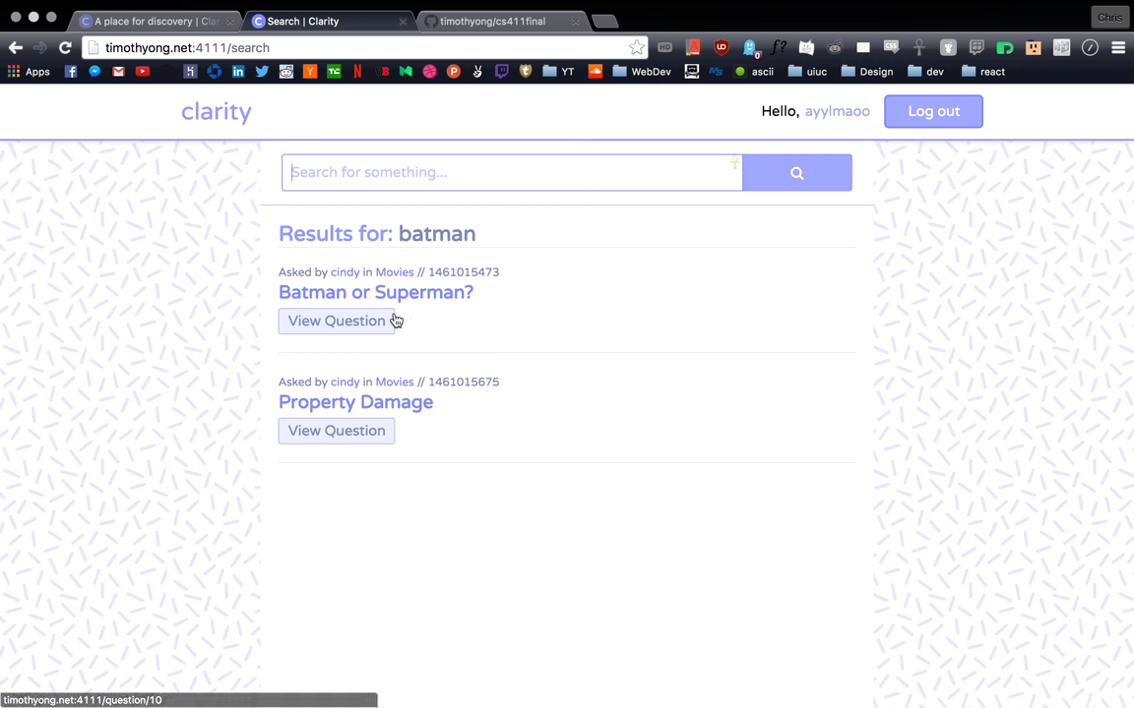
{"action": "left_click", "coordinate": [367, 296]}
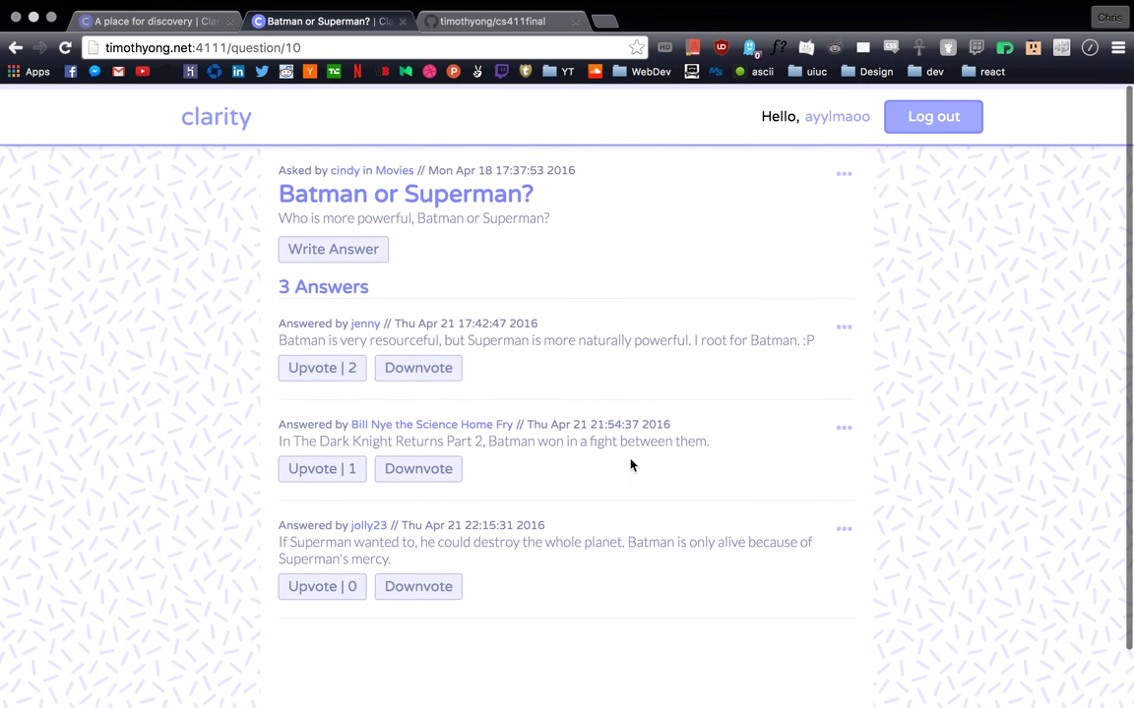
{"action": "scroll", "coordinate": [591, 414], "scroll_direction": "down", "scroll_amount": 1}
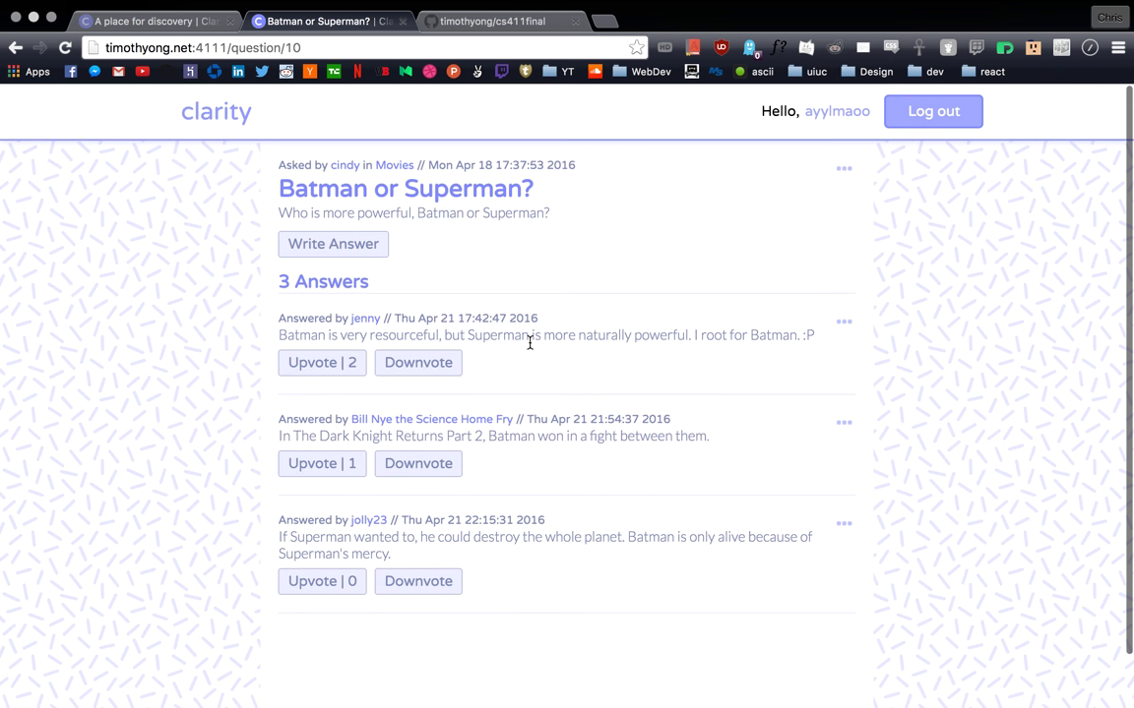
{"action": "left_click", "coordinate": [331, 368]}
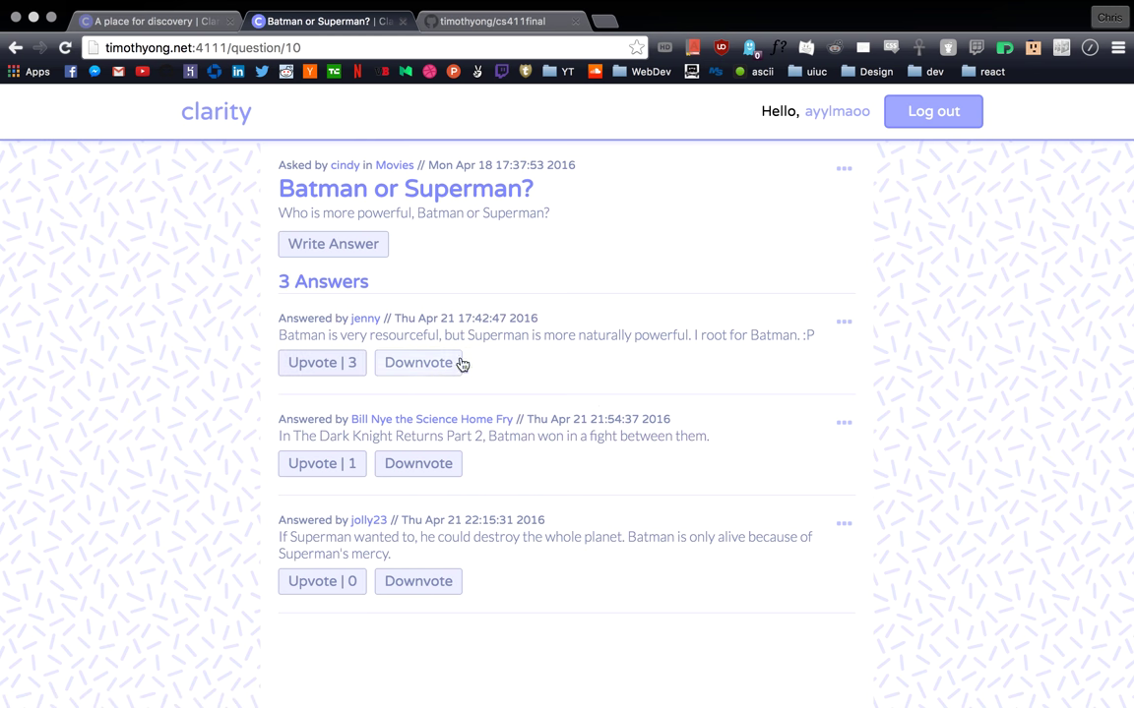
{"action": "left_click", "coordinate": [226, 116]}
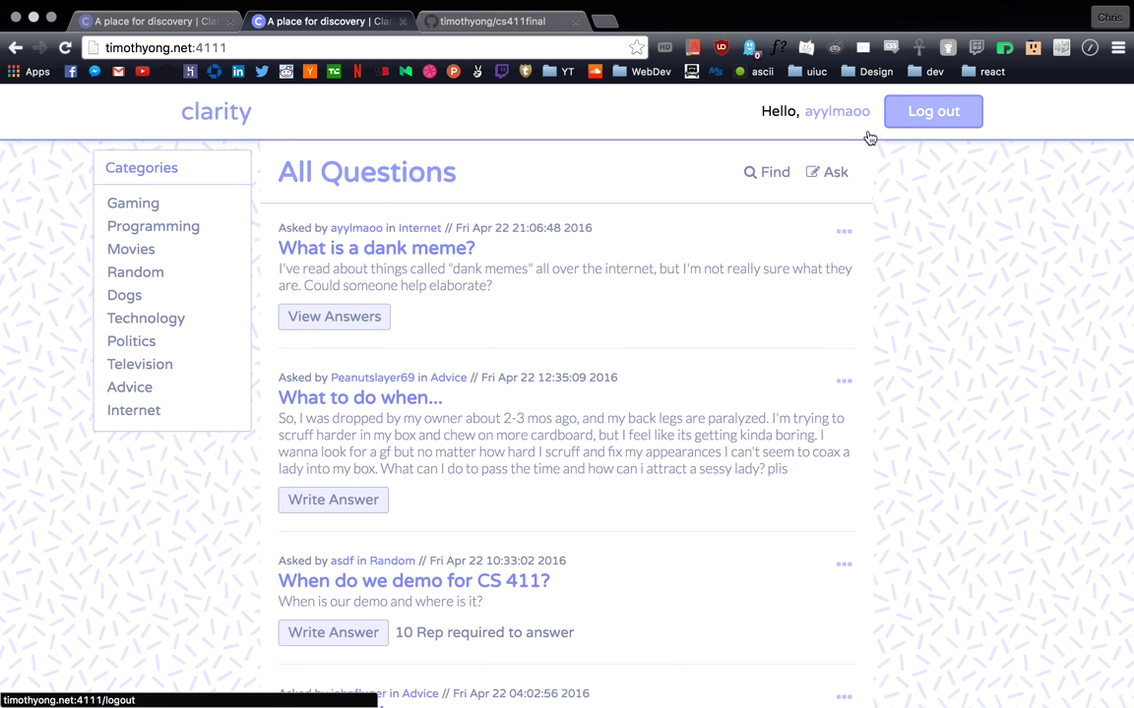
Step: Check the '10 Rep required to answer' note on the CS 411 question, then upvote its answer to 6
{"action": "scroll", "coordinate": [649, 308], "scroll_direction": "down", "scroll_amount": 2}
{"action": "scroll", "coordinate": [650, 307], "scroll_direction": "down", "scroll_amount": 4}
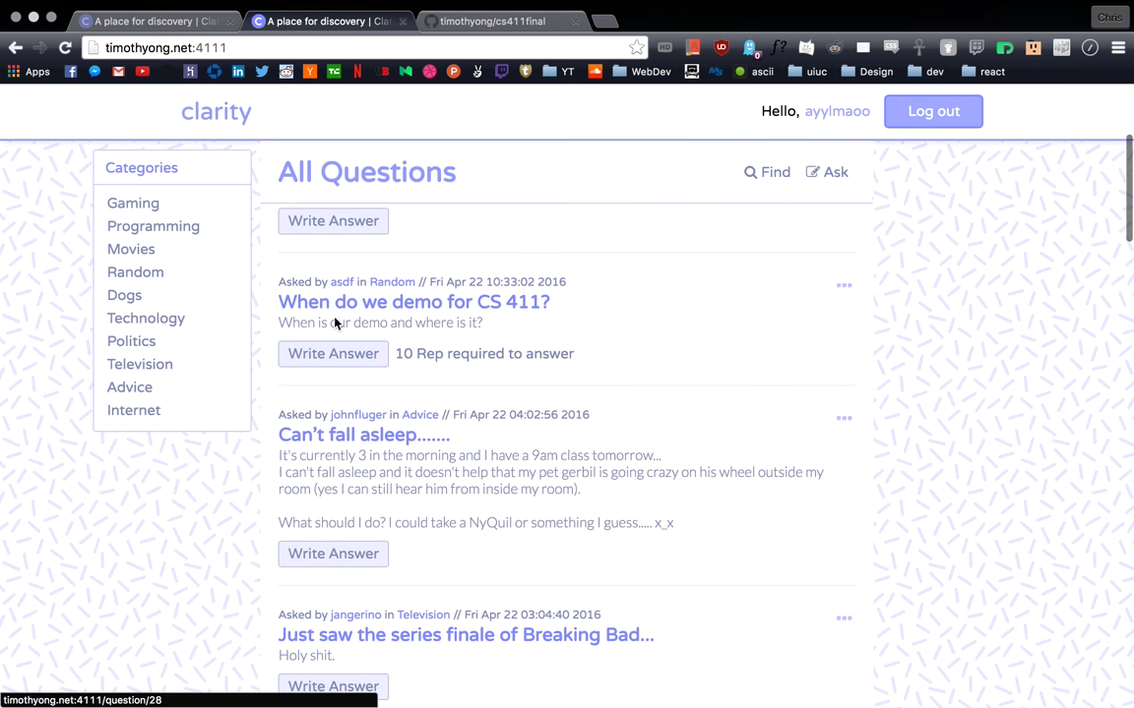
{"action": "left_click_drag", "start_coordinate": [395, 354], "coordinate": [574, 354]}
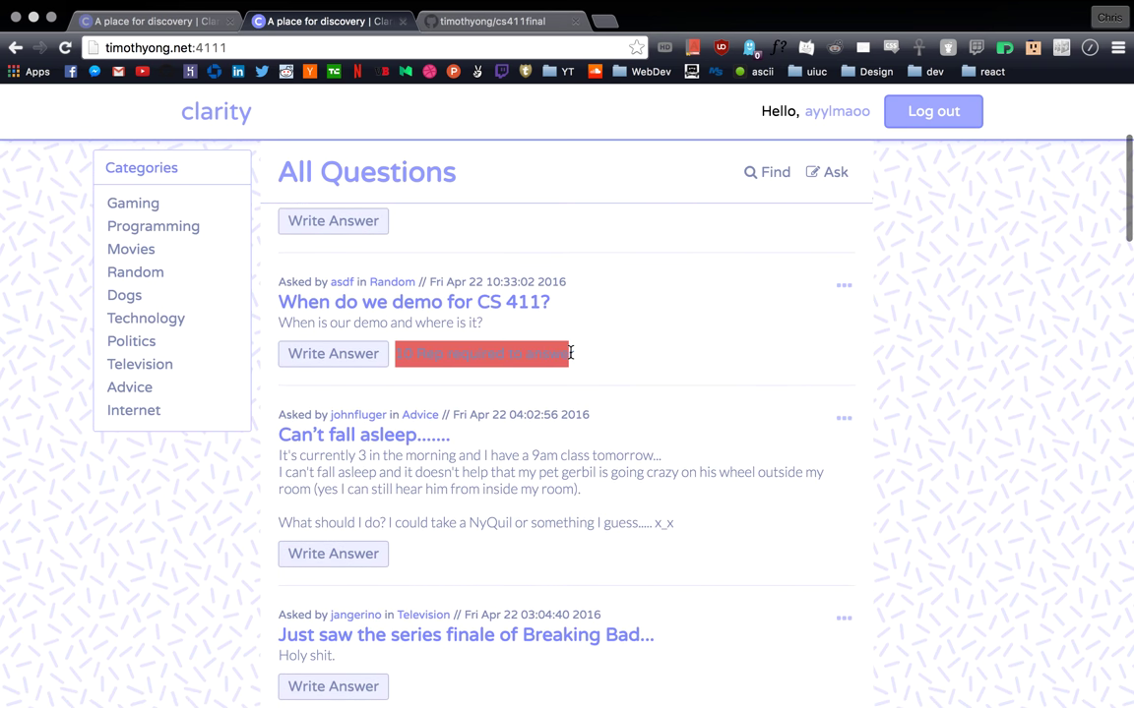
{"action": "double_click", "coordinate": [548, 353]}
{"action": "left_click", "coordinate": [459, 361]}
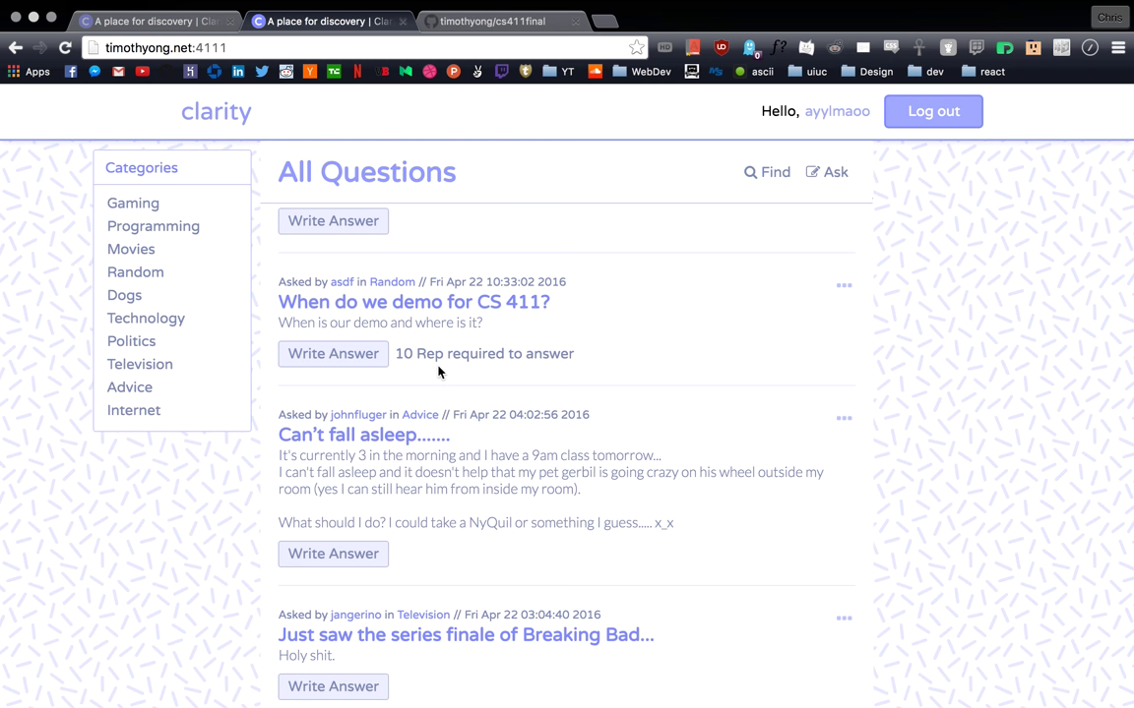
{"action": "left_click", "coordinate": [341, 354]}
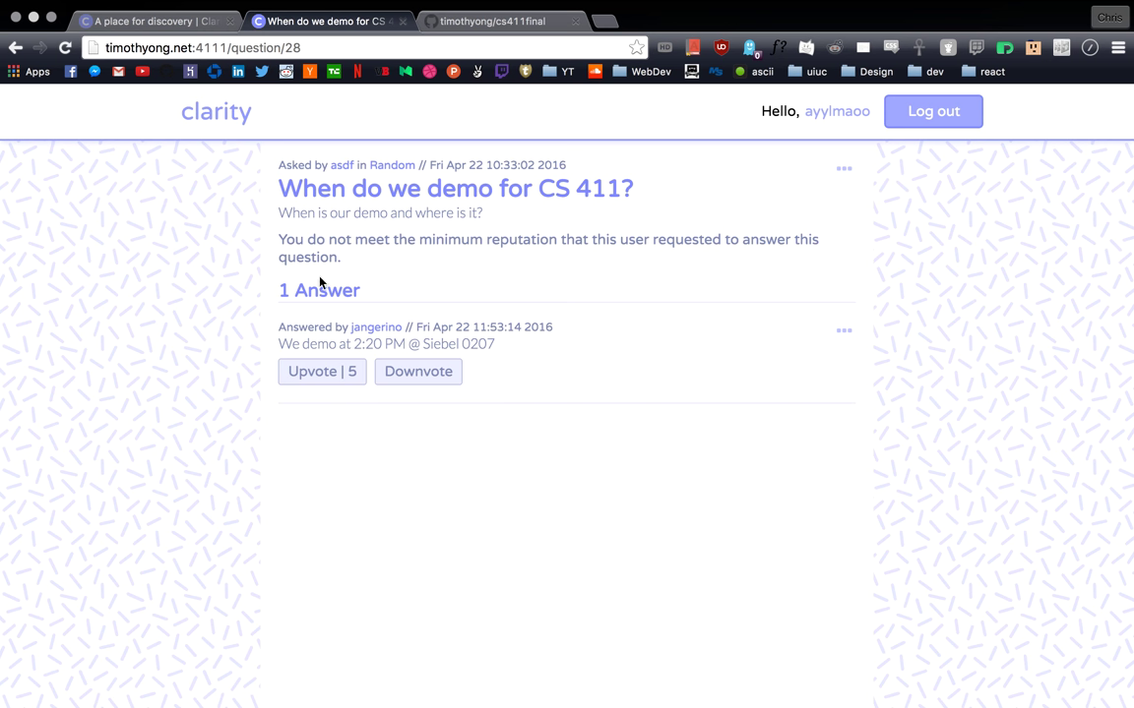
{"action": "left_click", "coordinate": [317, 379]}
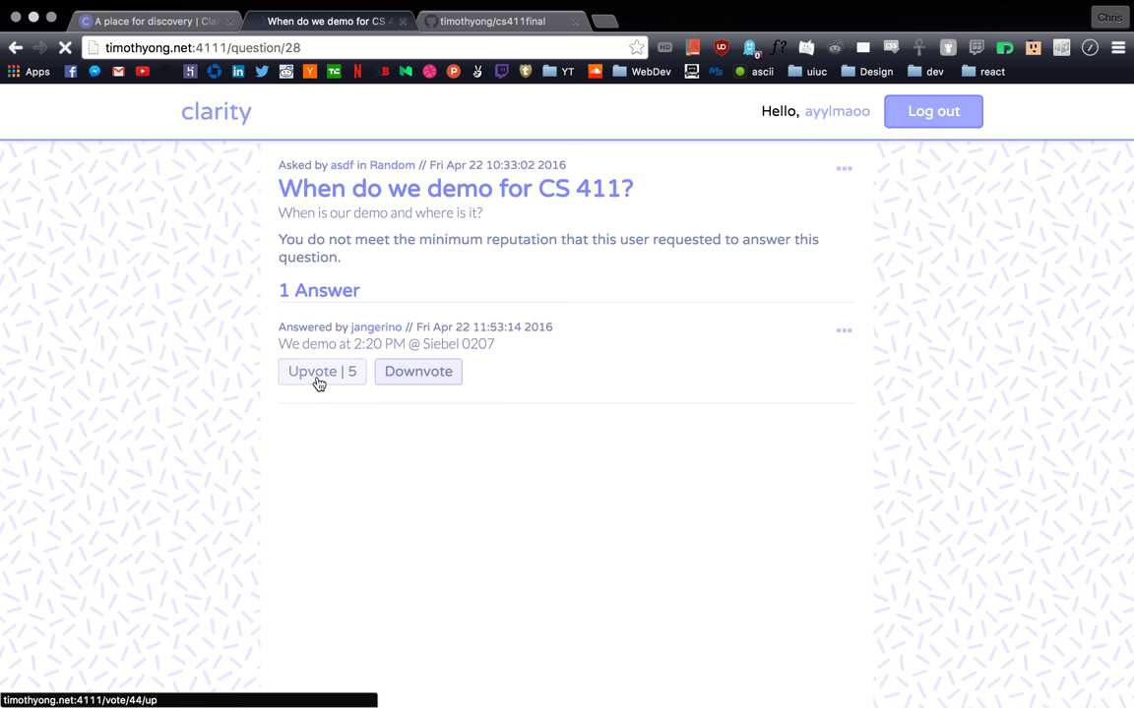
Step: Sign out, then log back in with the saved username and the account password
{"action": "left_click", "coordinate": [936, 118]}
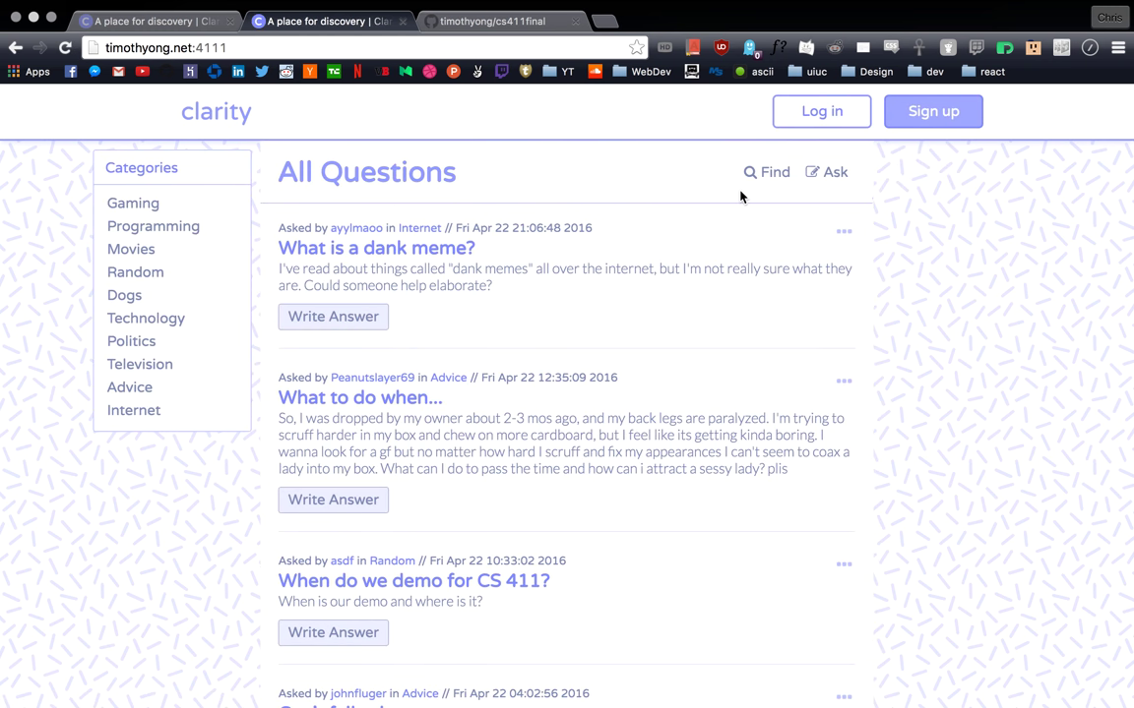
{"action": "left_click", "coordinate": [817, 114]}
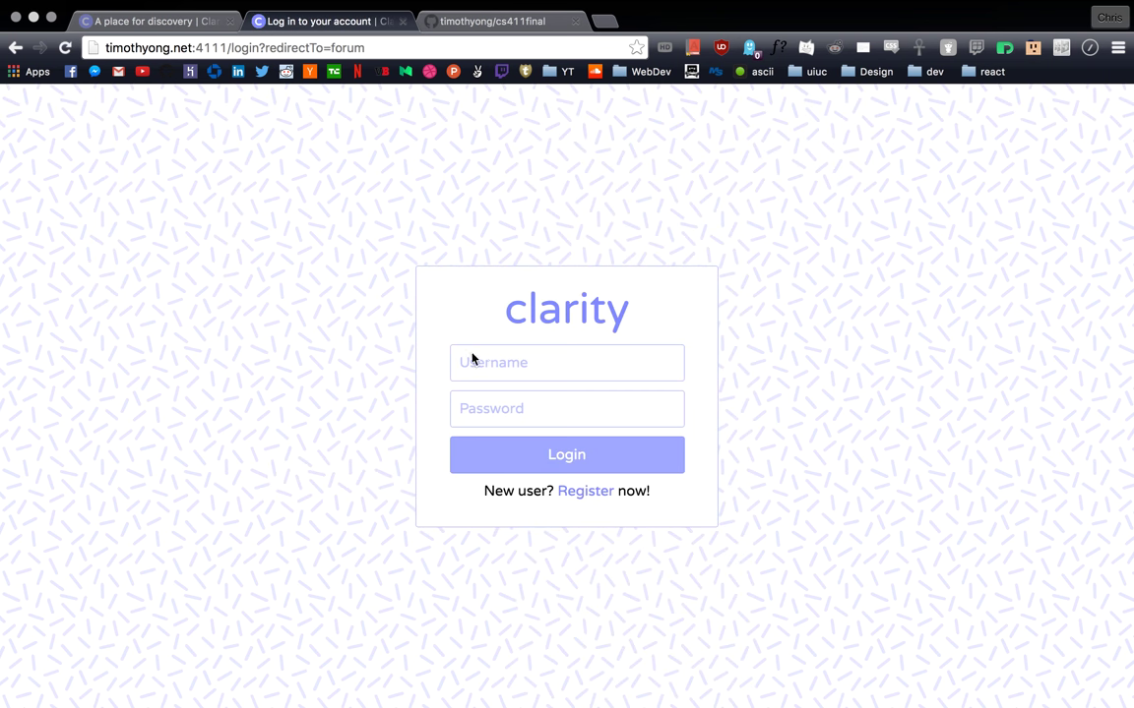
{"action": "left_click", "coordinate": [496, 357]}
{"action": "key", "text": "Tab"}
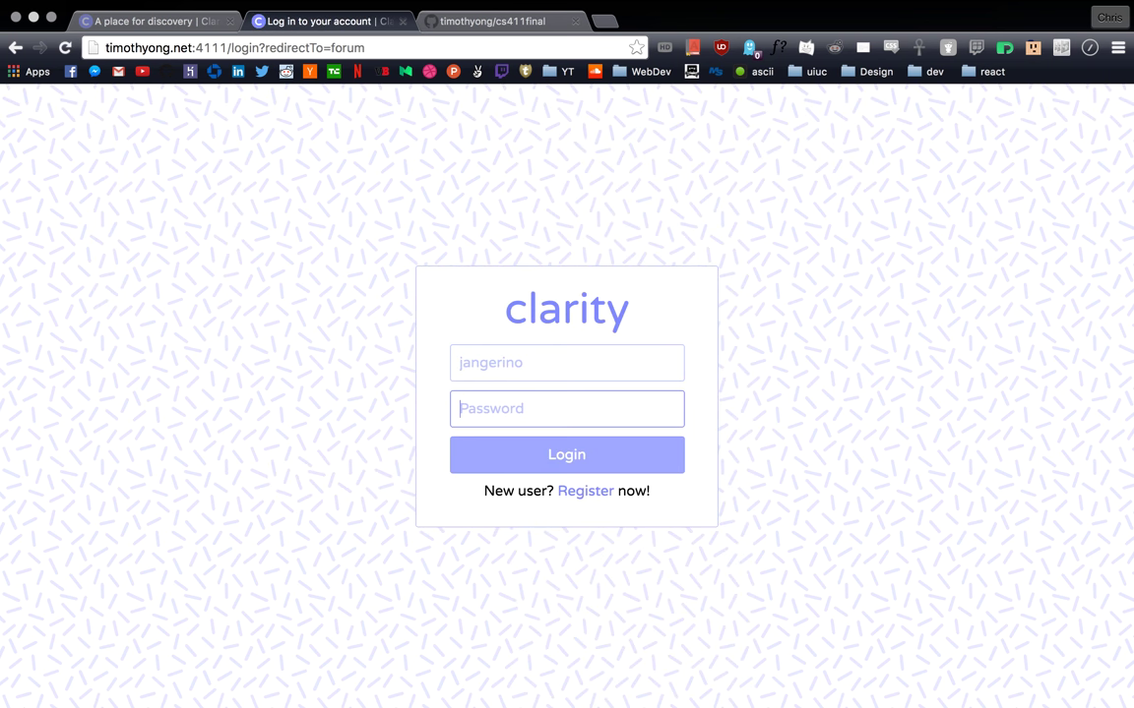
{"action": "key", "text": "Return"}
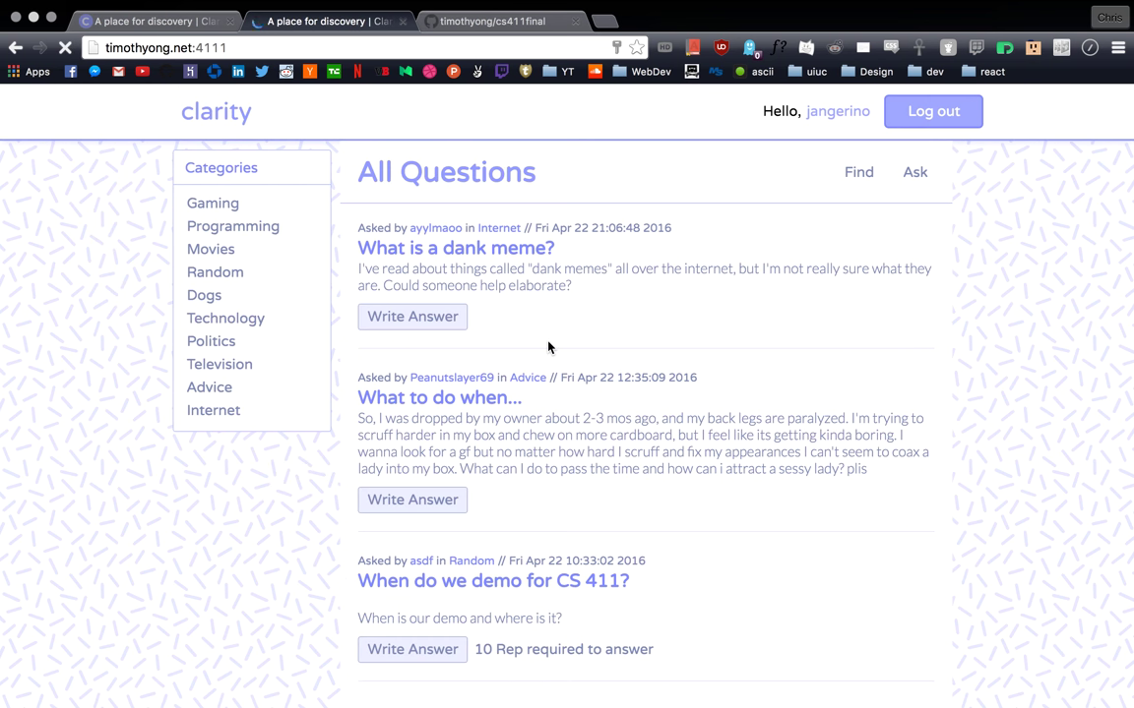
Step: Post the answer 'Never' on the CS 411 demo question and downvote it to -1
{"action": "scroll", "coordinate": [527, 440], "scroll_direction": "down", "scroll_amount": 3}
{"action": "scroll", "coordinate": [527, 439], "scroll_direction": "up", "scroll_amount": 2}
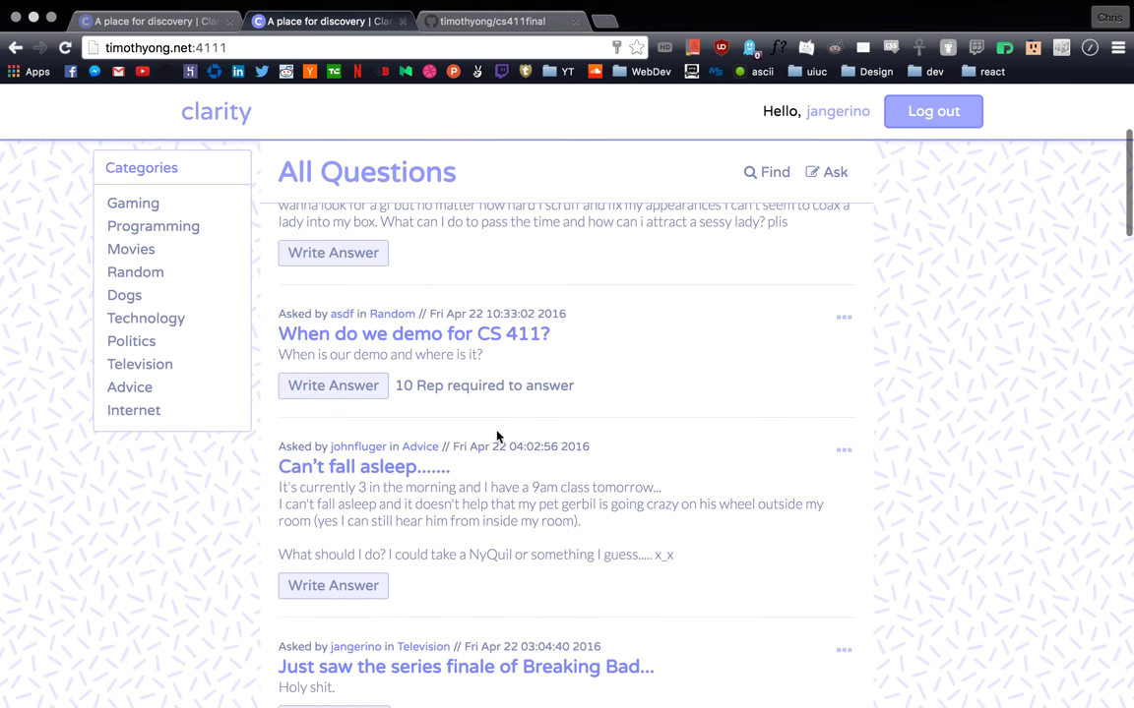
{"action": "left_click", "coordinate": [354, 336]}
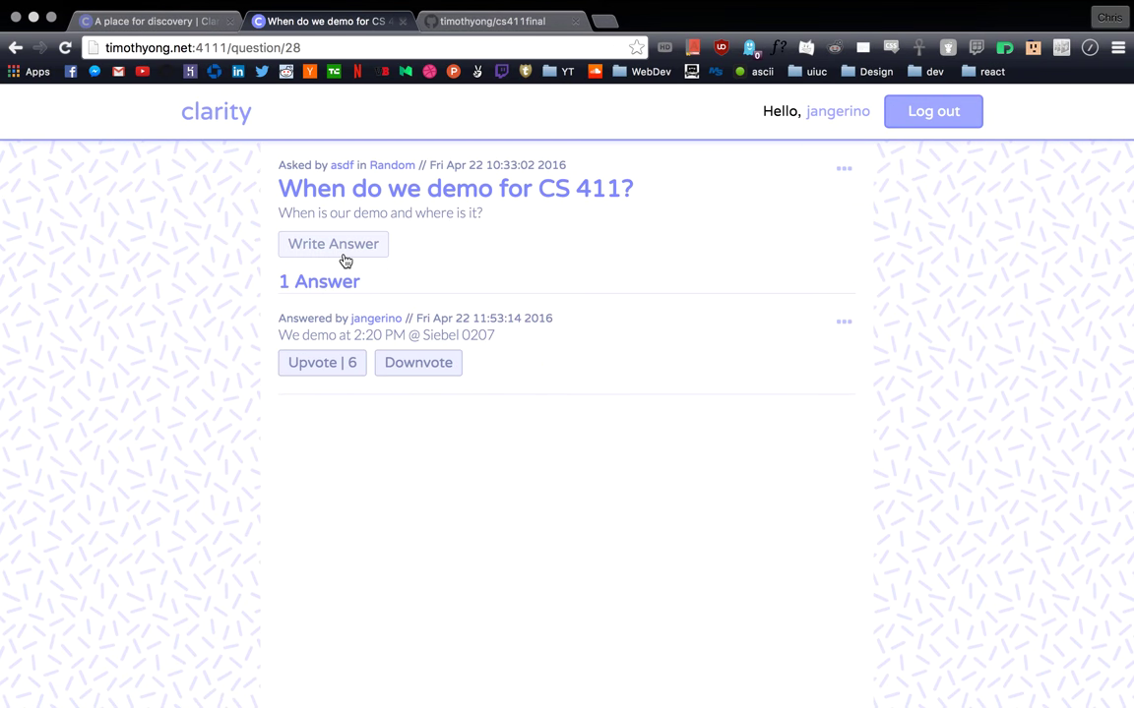
{"action": "left_click", "coordinate": [344, 250]}
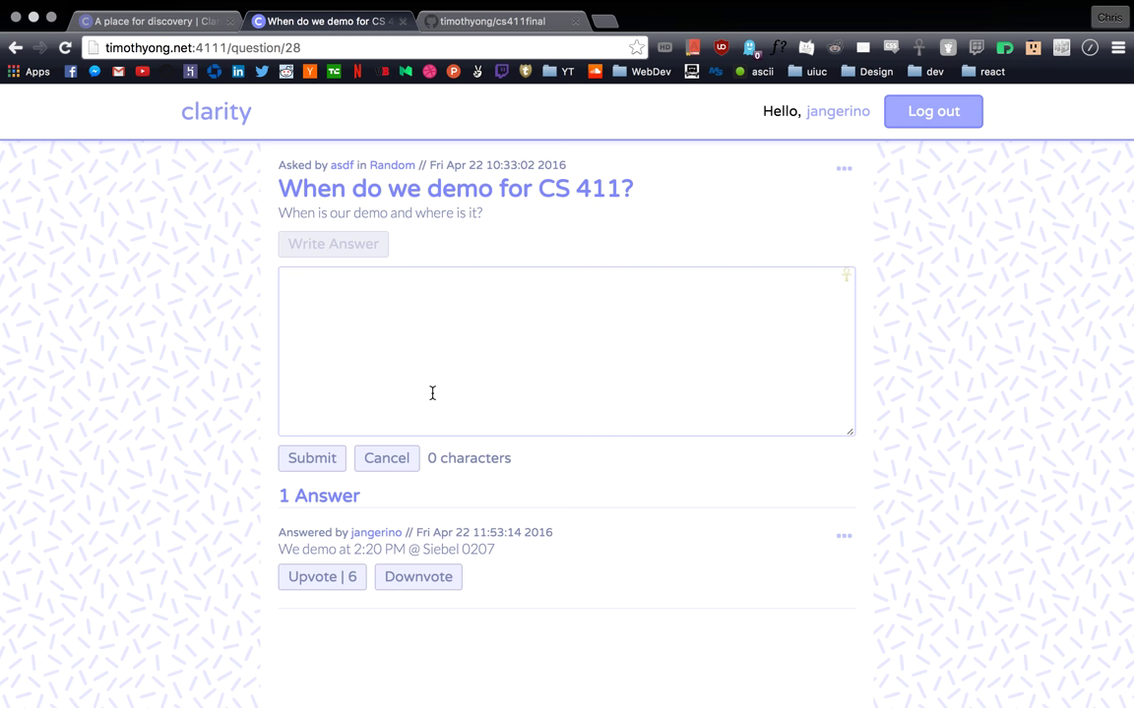
{"action": "type", "text": "Never"}
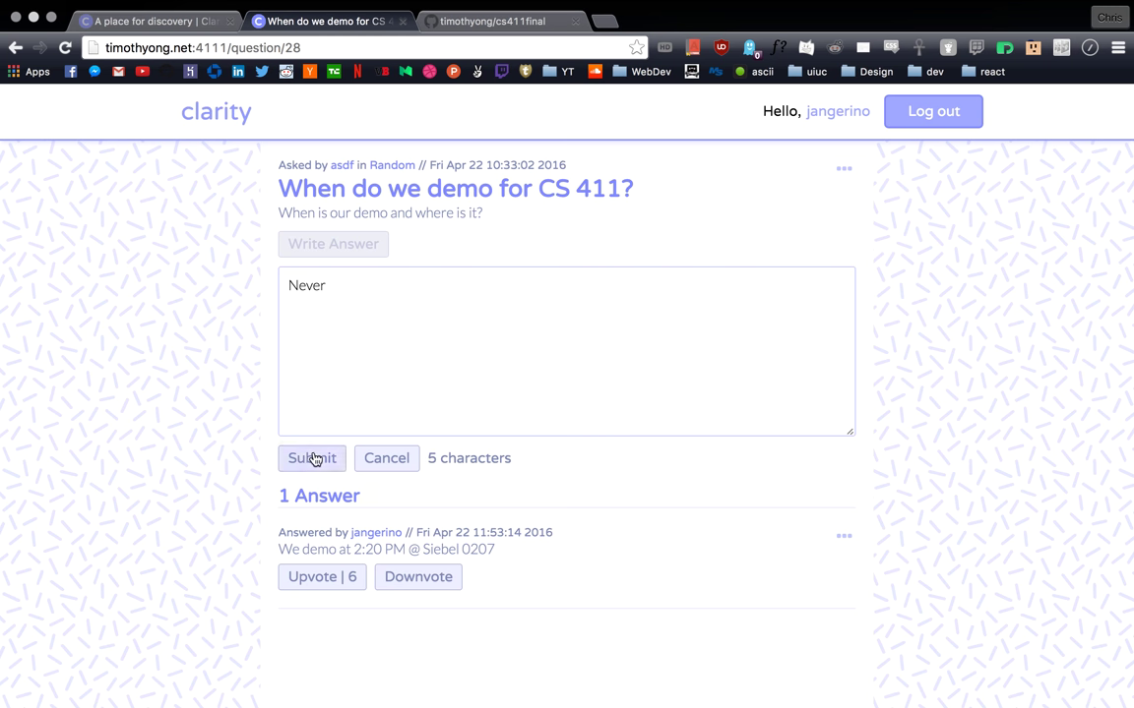
{"action": "left_click", "coordinate": [311, 458]}
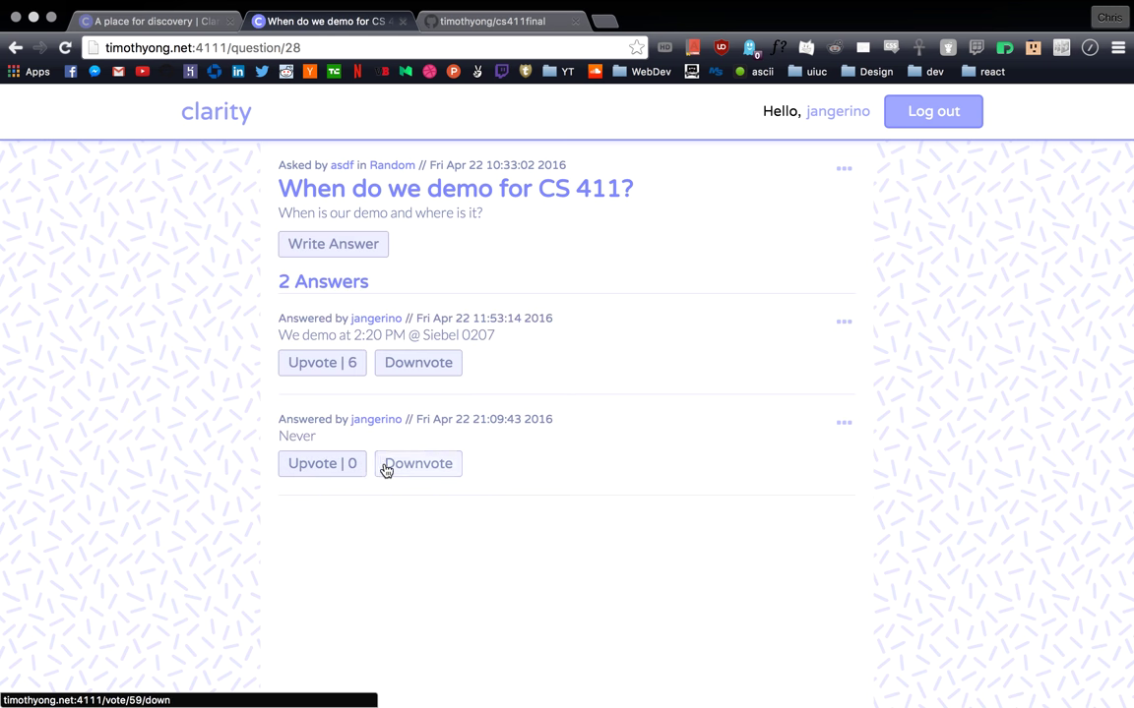
{"action": "left_click", "coordinate": [398, 464]}
{"action": "left_click", "coordinate": [197, 116]}
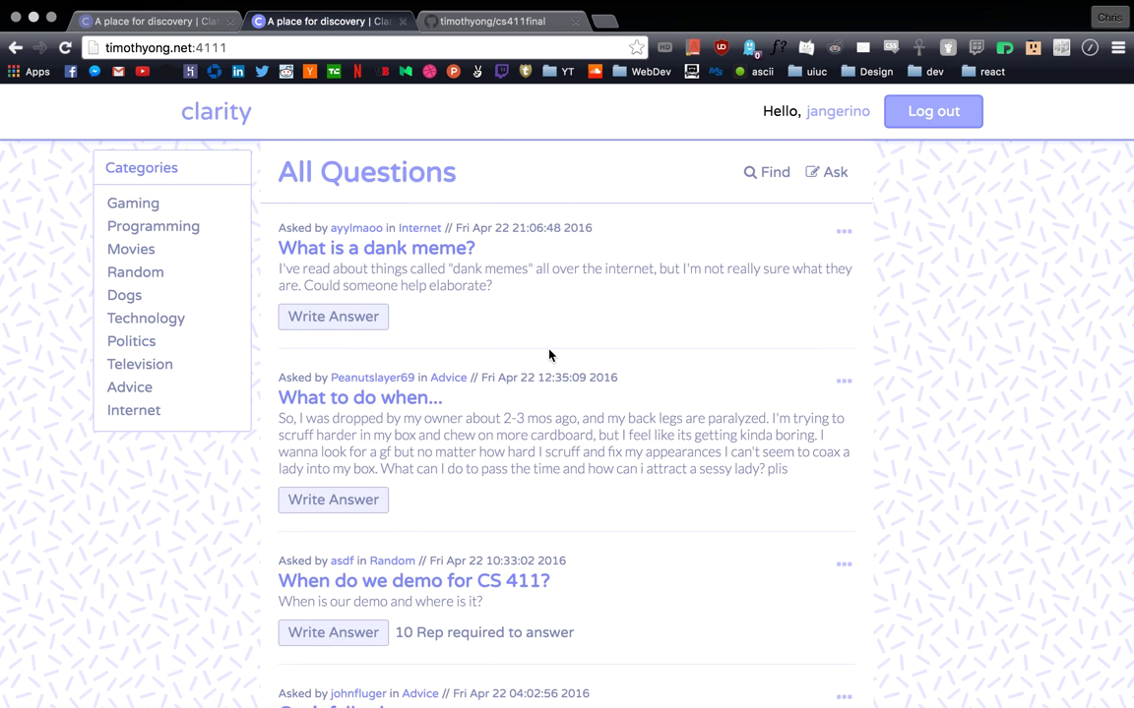
{"action": "scroll", "coordinate": [537, 374], "scroll_direction": "down", "scroll_amount": 5}
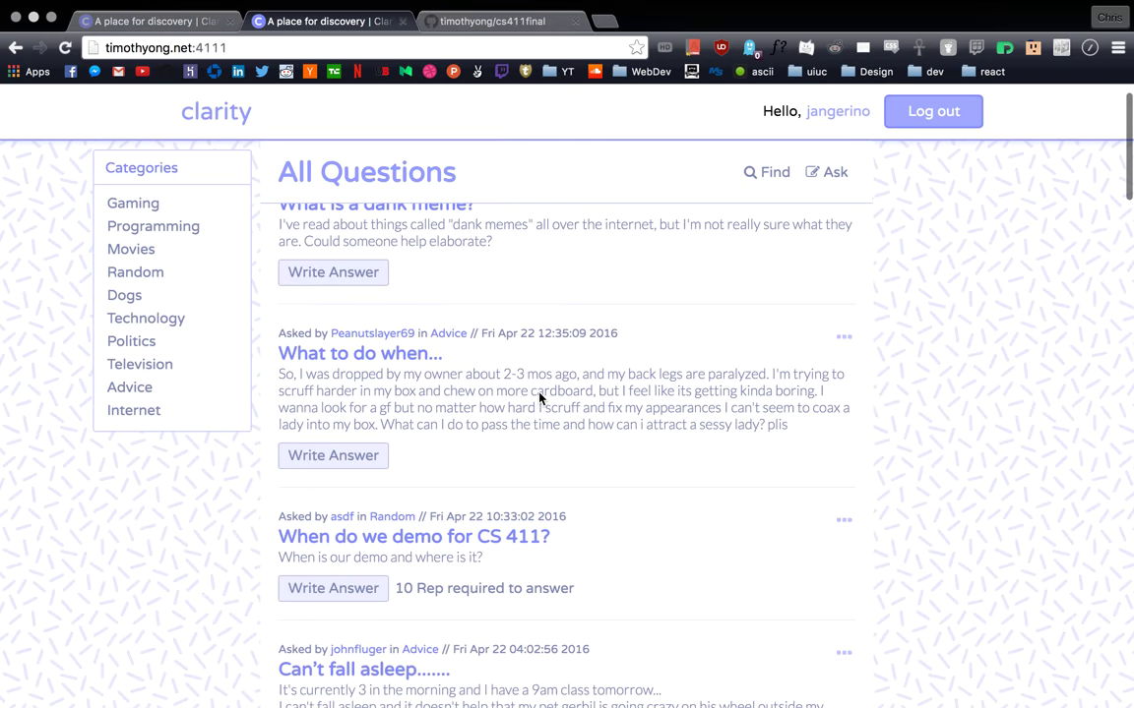
{"action": "scroll", "coordinate": [596, 415], "scroll_direction": "down", "scroll_amount": 5}
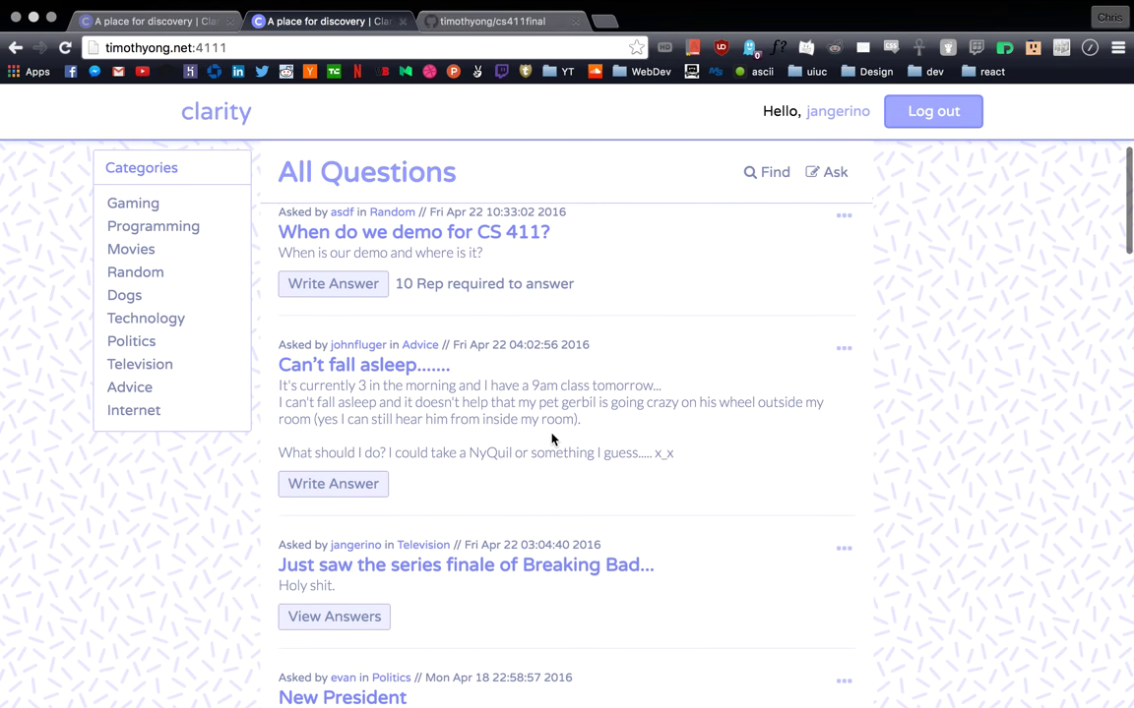
{"action": "scroll", "coordinate": [551, 438], "scroll_direction": "up", "scroll_amount": 10}
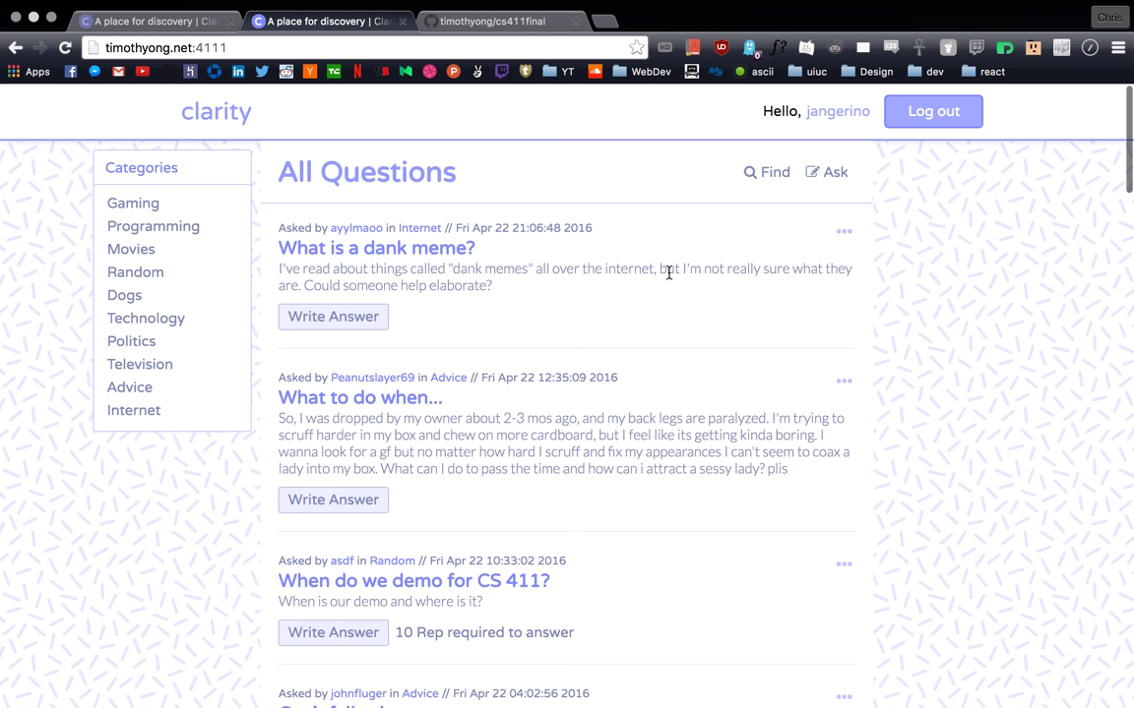
{"action": "scroll", "coordinate": [569, 376], "scroll_direction": "down", "scroll_amount": 10}
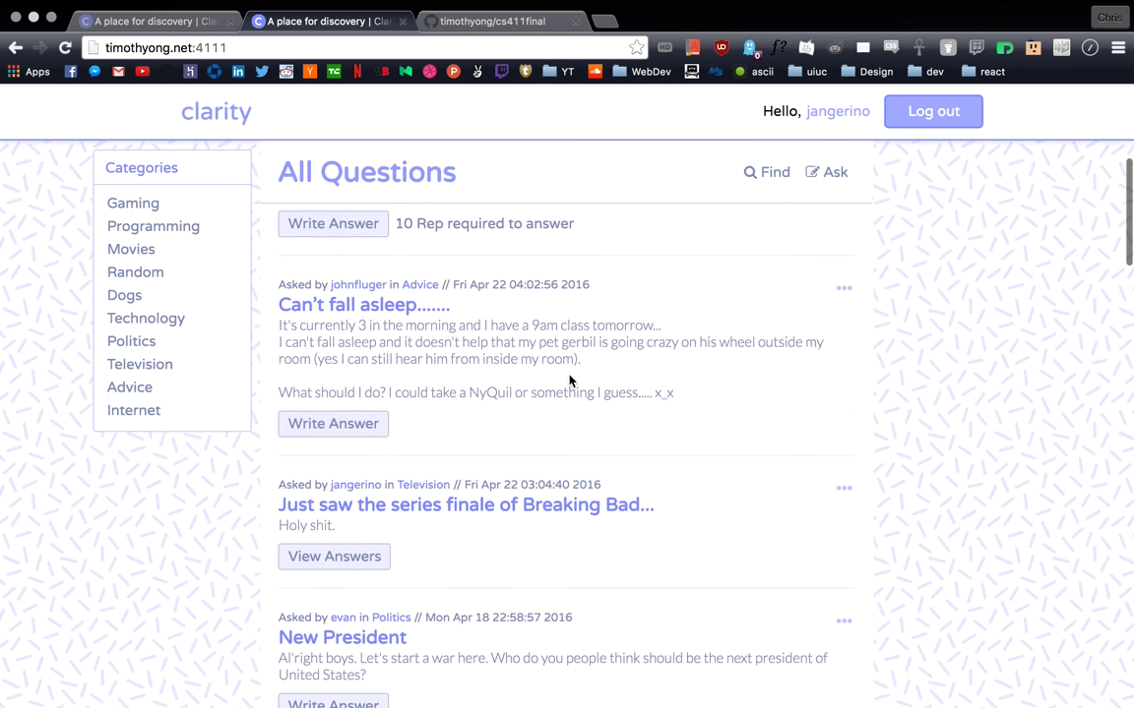
{"action": "scroll", "coordinate": [569, 380], "scroll_direction": "down", "scroll_amount": 1}
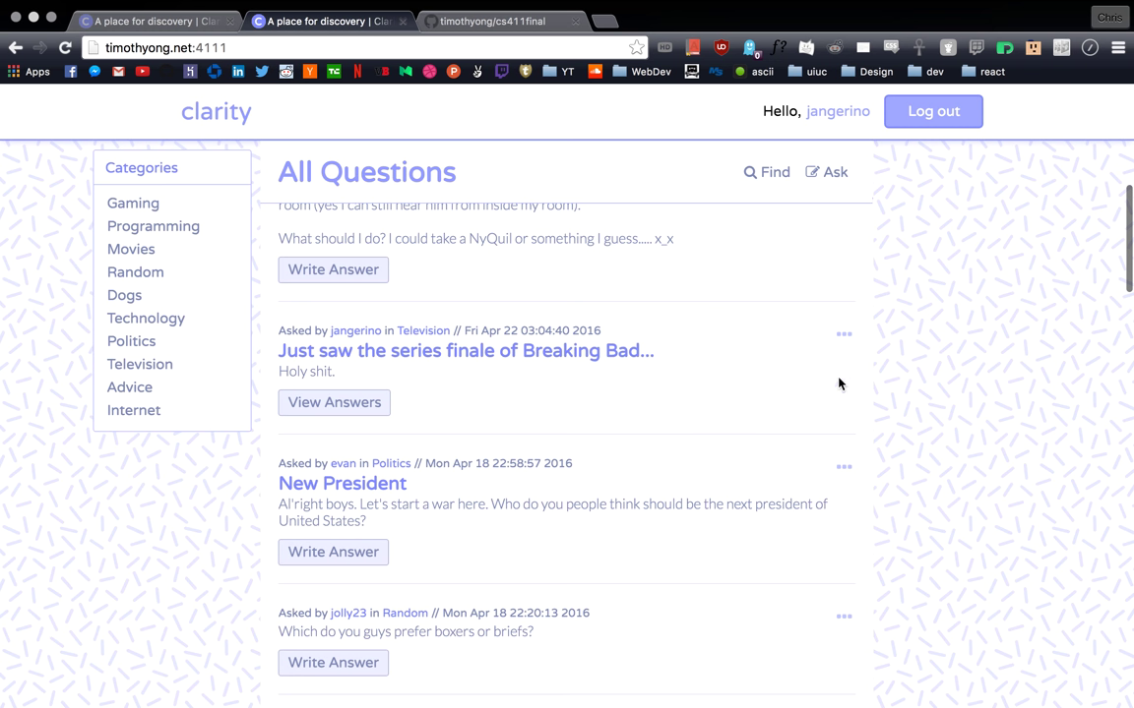
{"action": "left_click", "coordinate": [843, 336]}
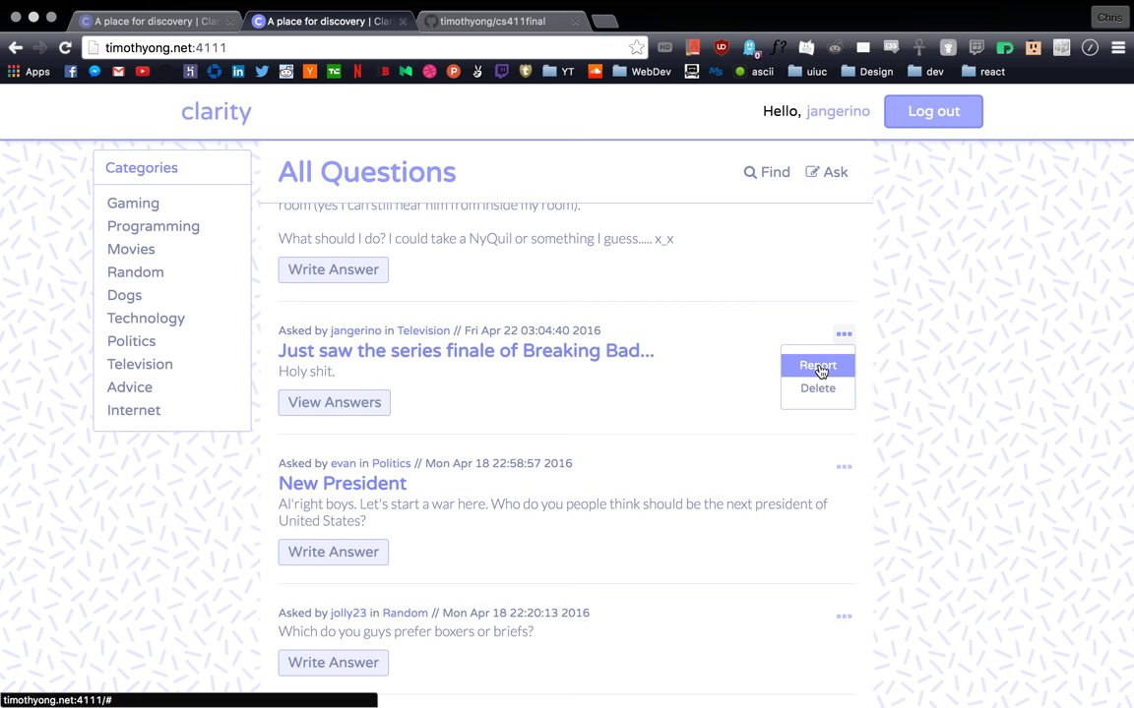
{"action": "left_click", "coordinate": [818, 369]}
{"action": "left_click", "coordinate": [841, 335]}
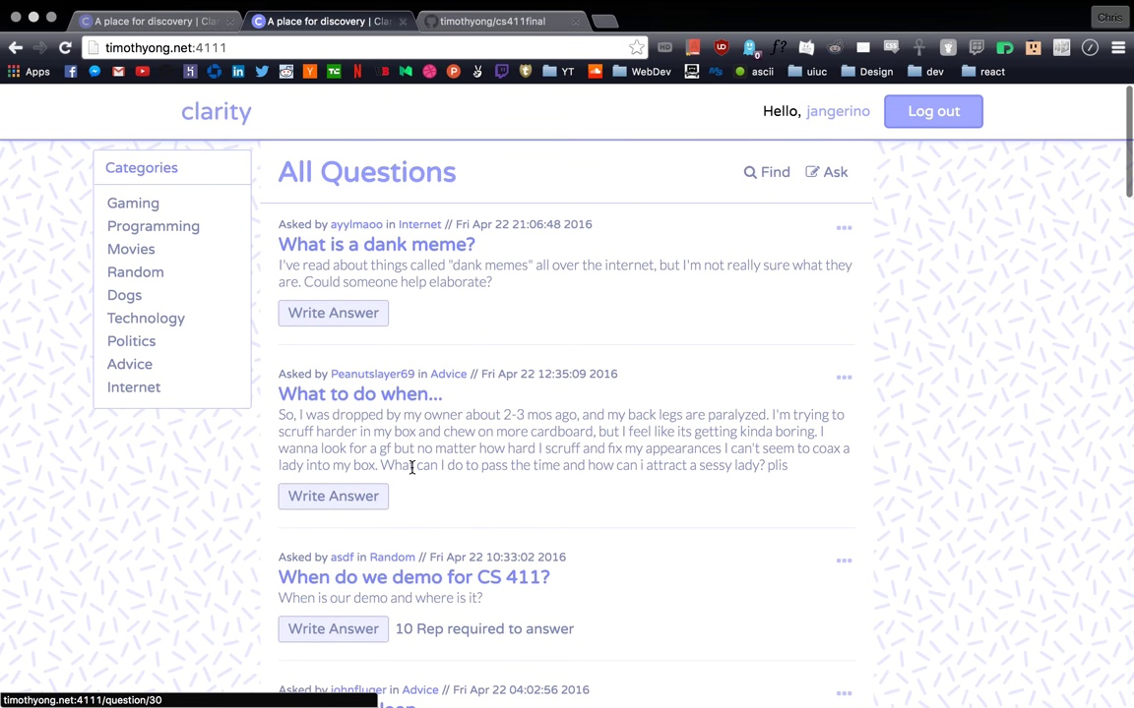
Step: Delete the 'Never' answer from the CS 411 demo question and return to All Questions
{"action": "scroll", "coordinate": [409, 492], "scroll_direction": "down", "scroll_amount": 2}
{"action": "left_click", "coordinate": [403, 490]}
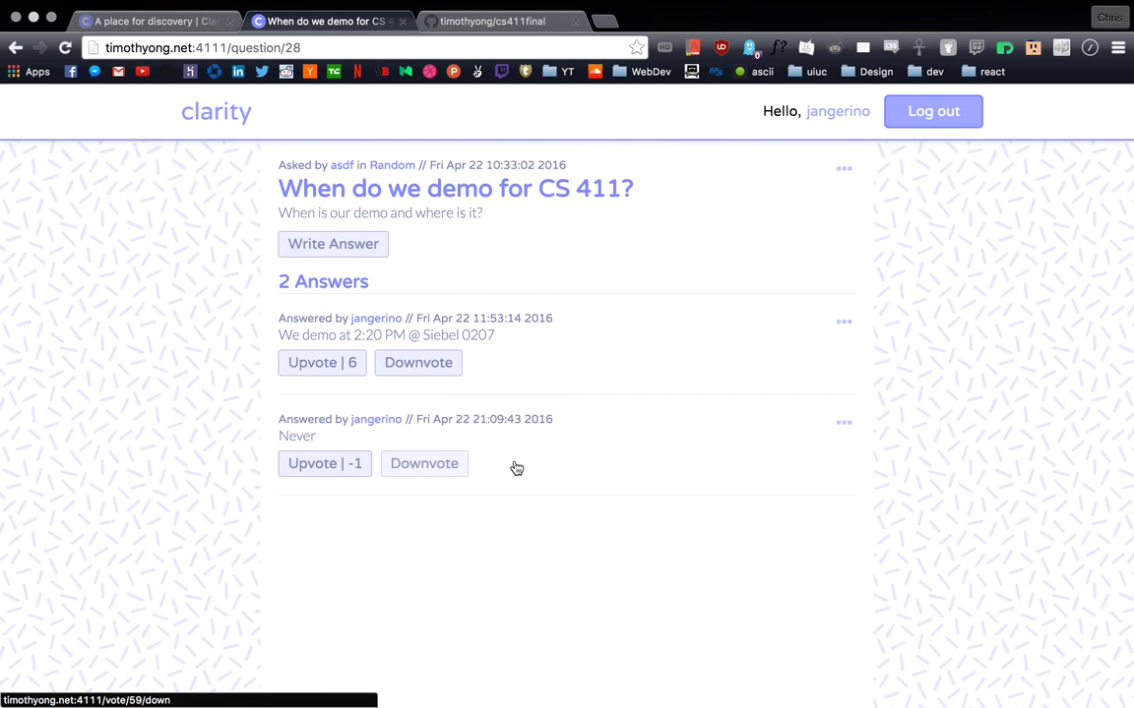
{"action": "left_click", "coordinate": [843, 423]}
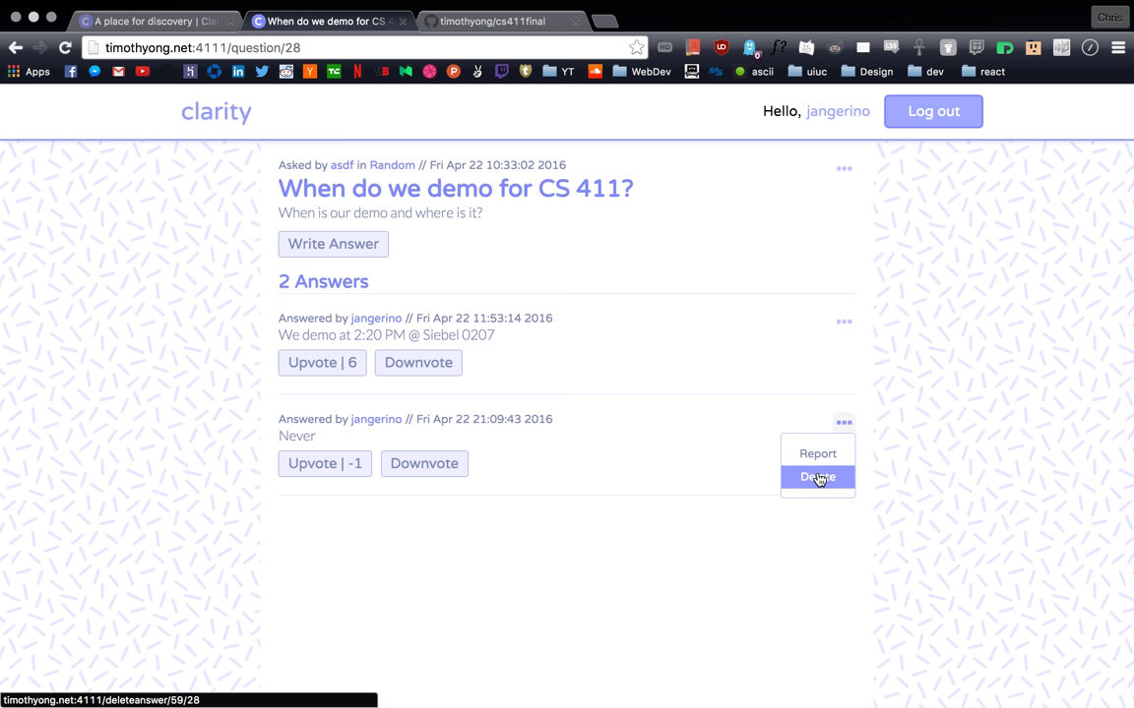
{"action": "left_click", "coordinate": [820, 476]}
{"action": "left_click", "coordinate": [207, 130]}
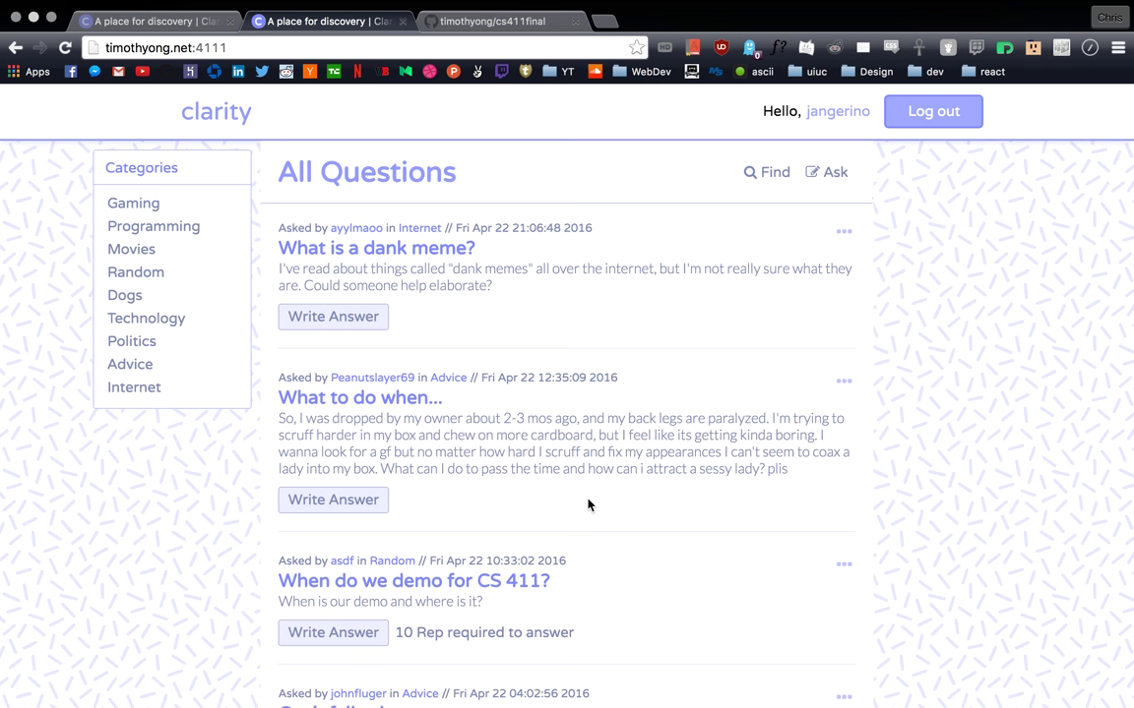
Step: Scroll down through the All Questions list and back up again
{"action": "scroll", "coordinate": [588, 502], "scroll_direction": "down", "scroll_amount": 5}
{"action": "scroll", "coordinate": [588, 504], "scroll_direction": "down", "scroll_amount": 10}
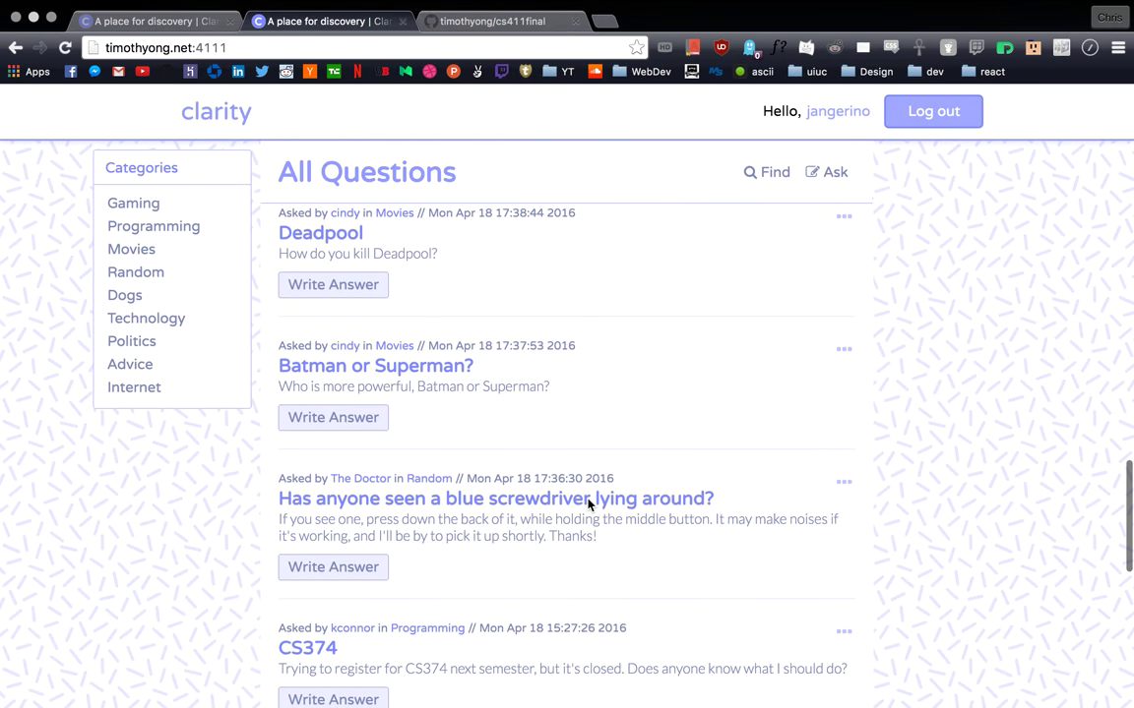
{"action": "scroll", "coordinate": [588, 500], "scroll_direction": "down", "scroll_amount": 8}
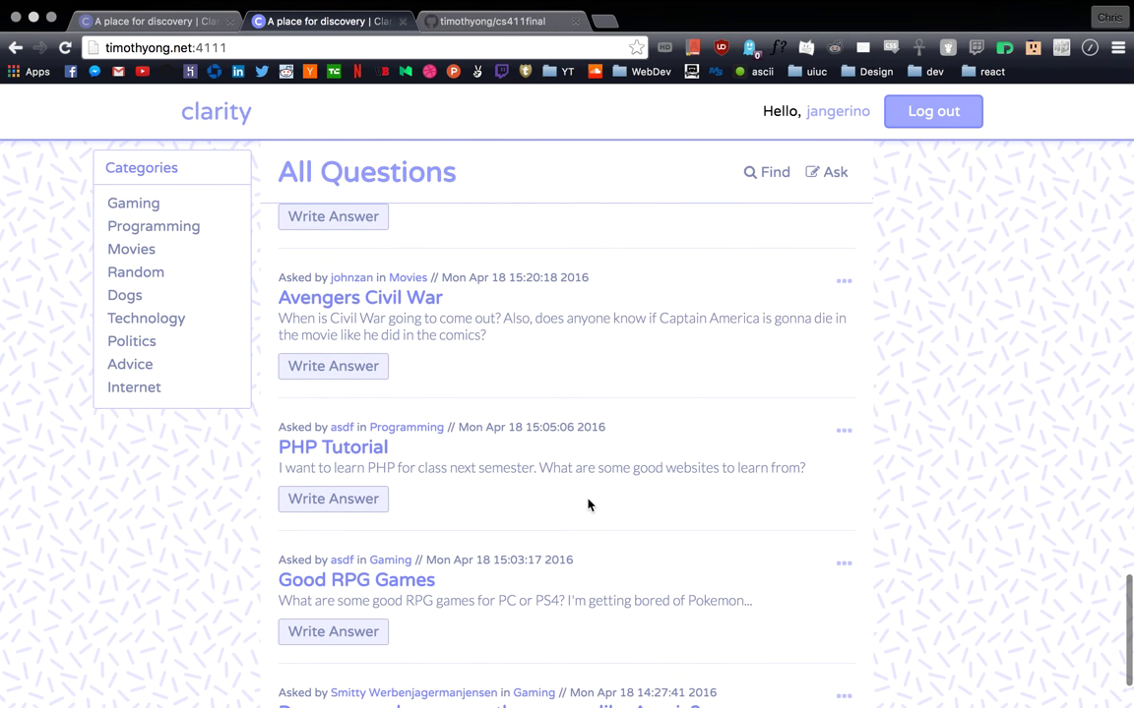
{"action": "scroll", "coordinate": [587, 505], "scroll_direction": "down", "scroll_amount": 2}
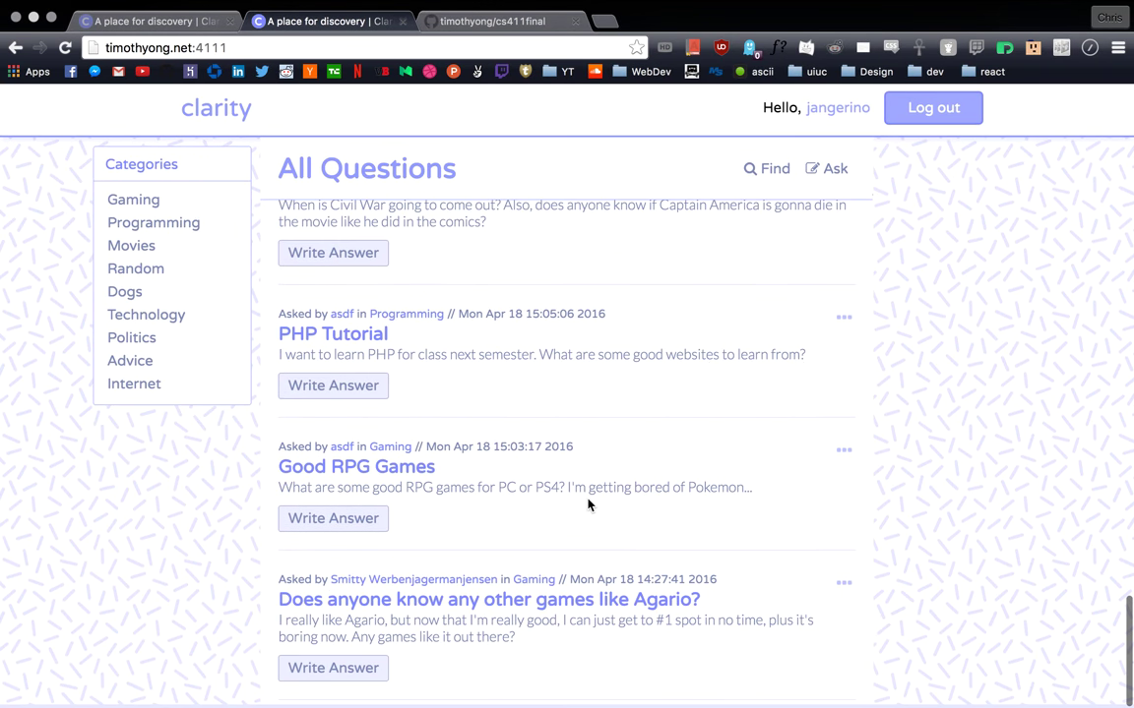
{"action": "scroll", "coordinate": [587, 505], "scroll_direction": "up", "scroll_amount": 5}
{"action": "scroll", "coordinate": [588, 505], "scroll_direction": "up", "scroll_amount": 15}
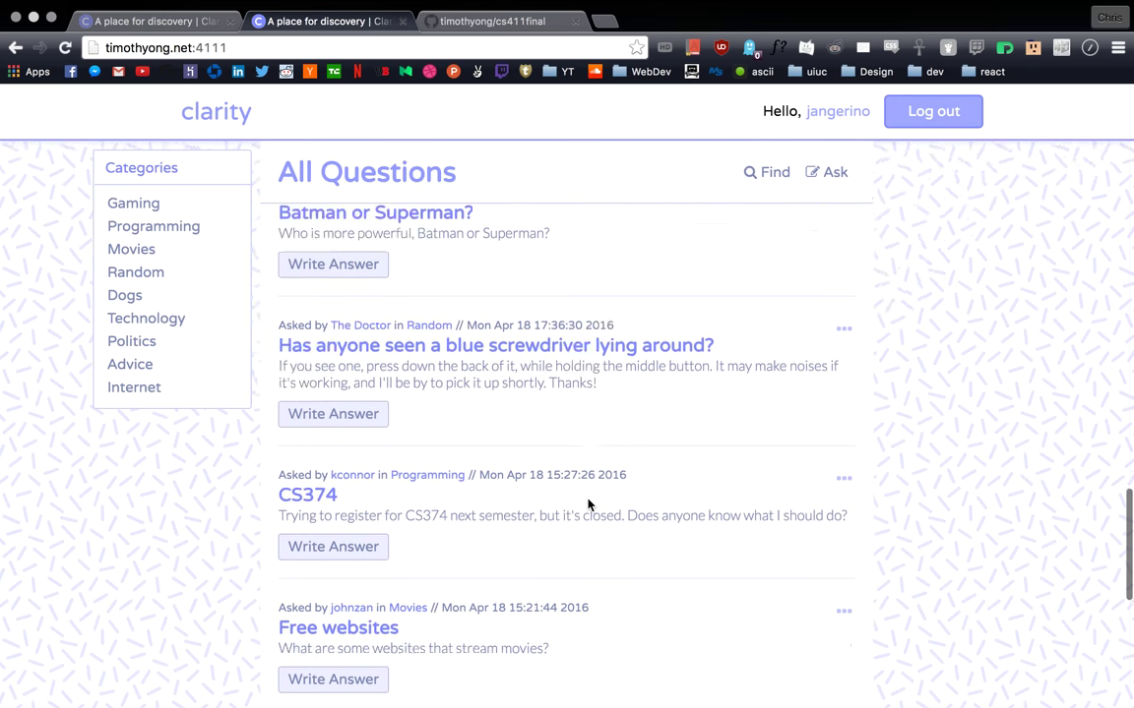